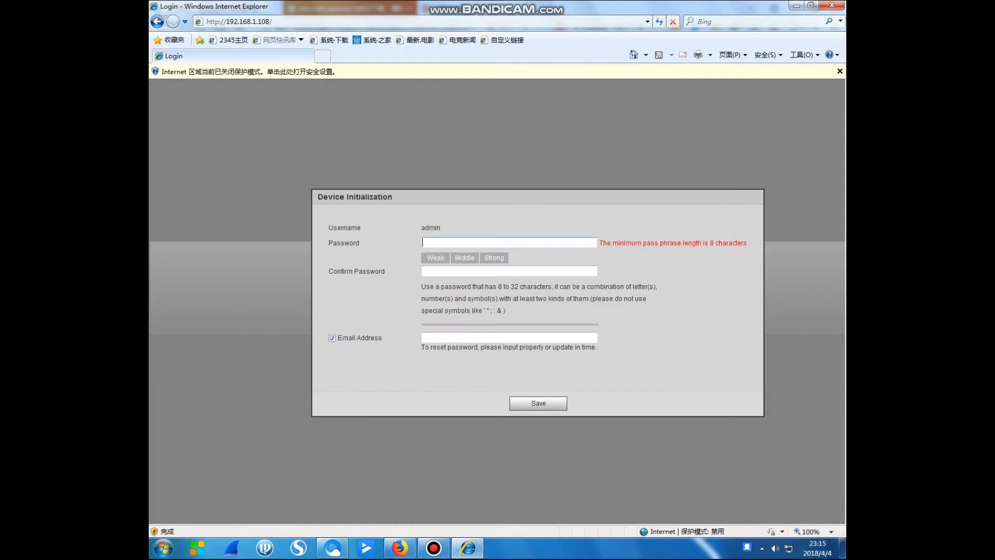
# Enter and confirm the new admin password, leaving the recovery e-mail address unchecked.
pyautogui.write('*******')
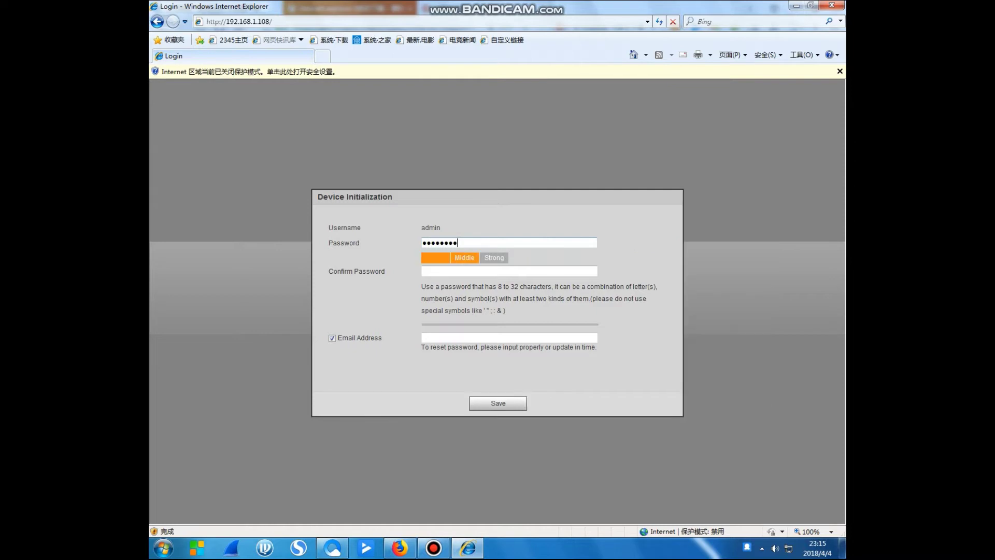
pyautogui.press('Tab')
pyautogui.write('**')
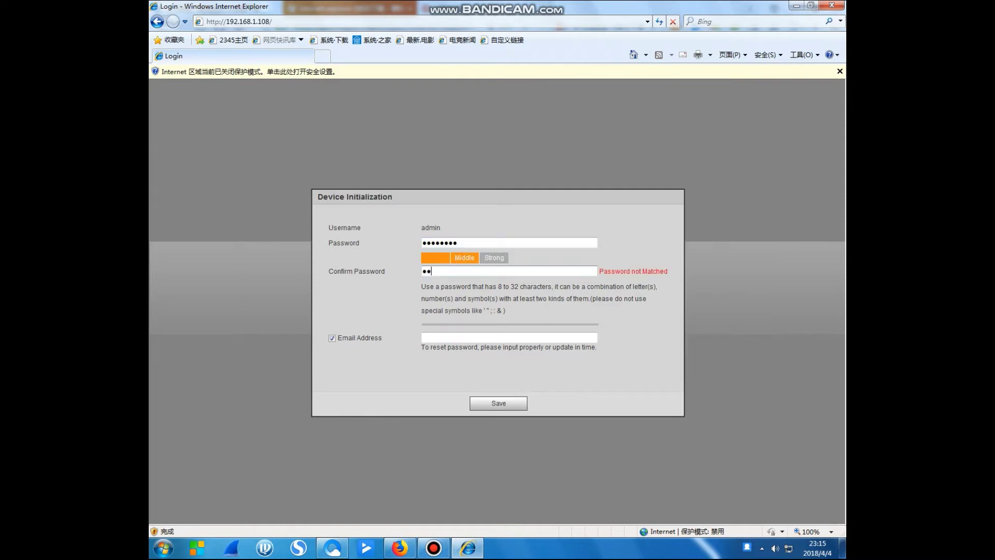
pyautogui.write('******')
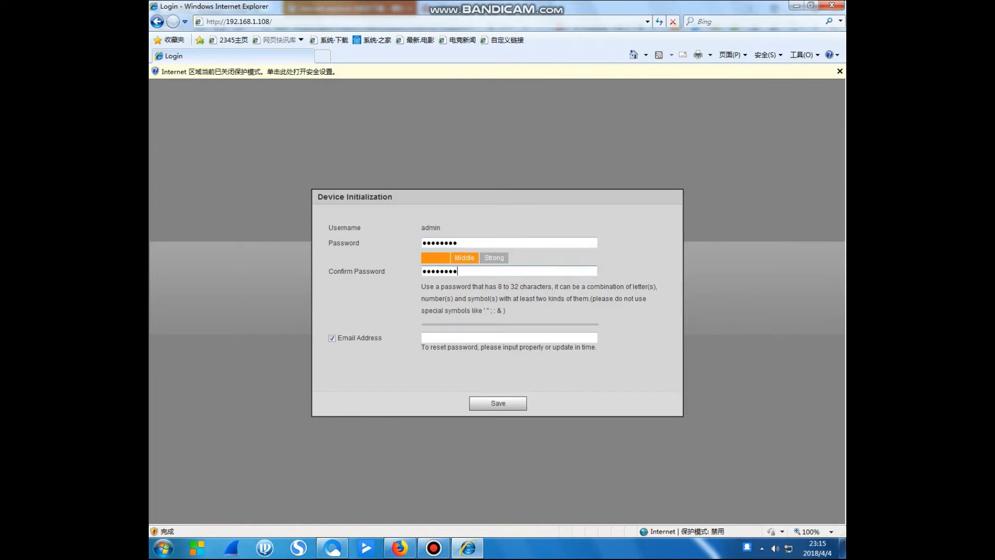
pyautogui.click(332, 338)
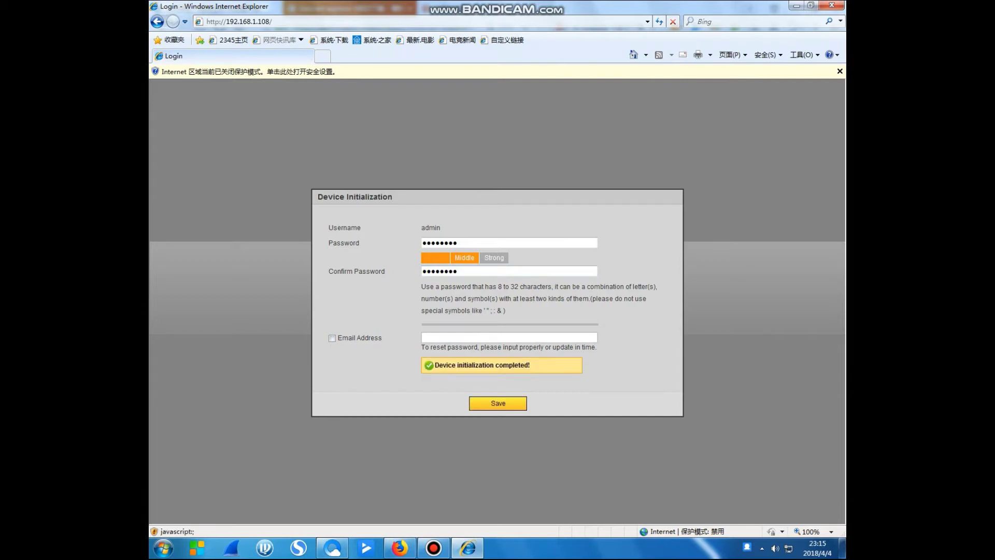
# Save, accept the EULA, skip Easy4ip registration and finish Online Upgrade to reach login.
pyautogui.click(299, 372)
pyautogui.click(498, 401)
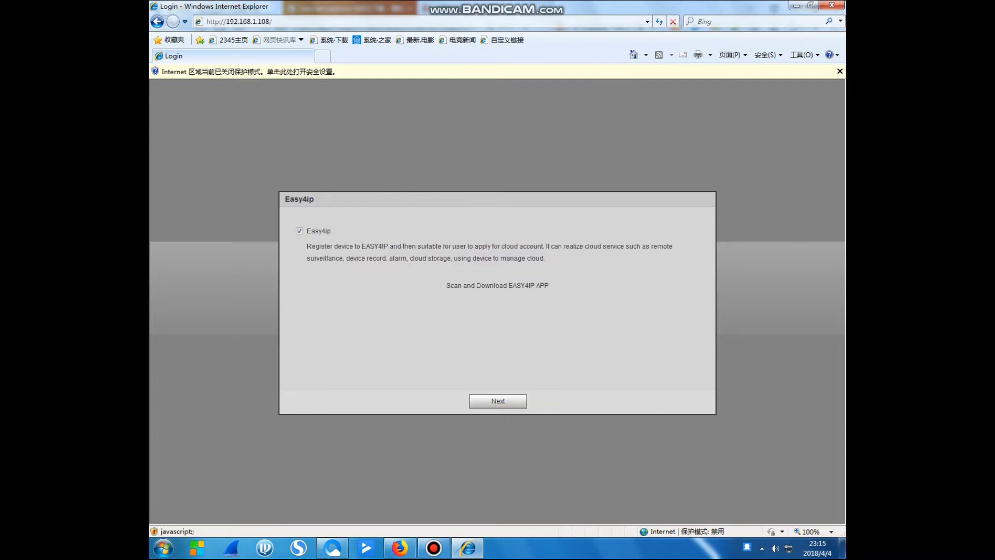
pyautogui.click(497, 401)
pyautogui.click(498, 400)
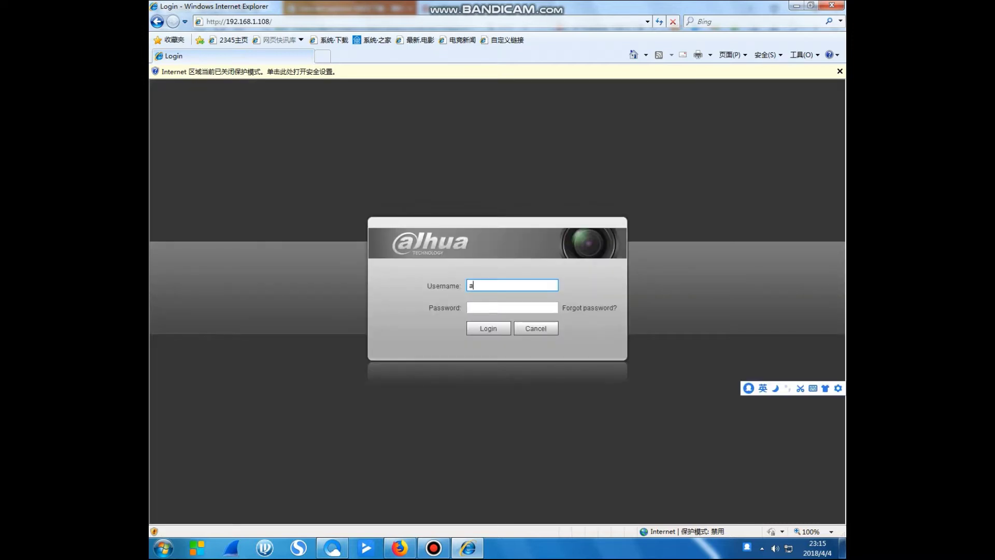
# Attempt login as admin, dismiss the error alert, and clear the mistyped password.
pyautogui.click(512, 307)
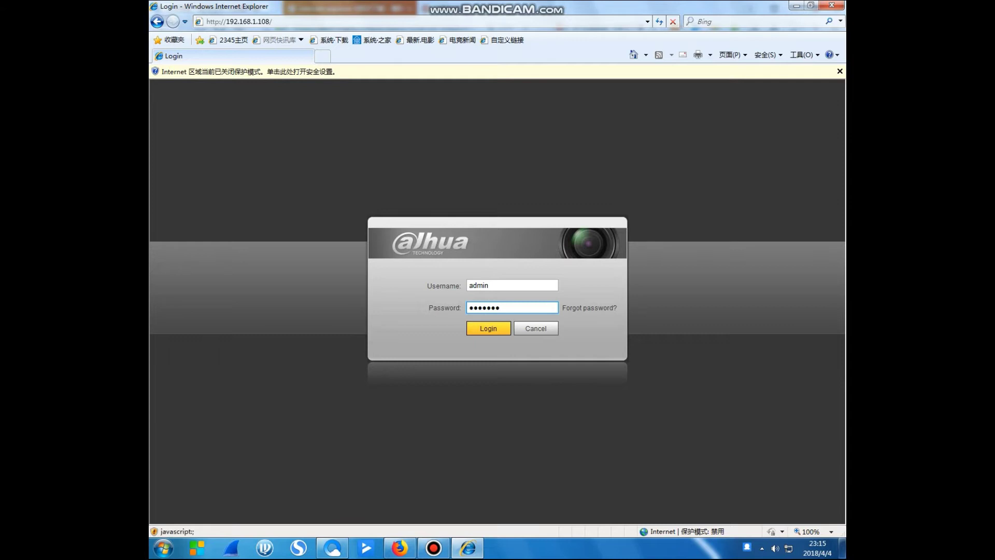
pyautogui.click(488, 328)
pyautogui.click(501, 327)
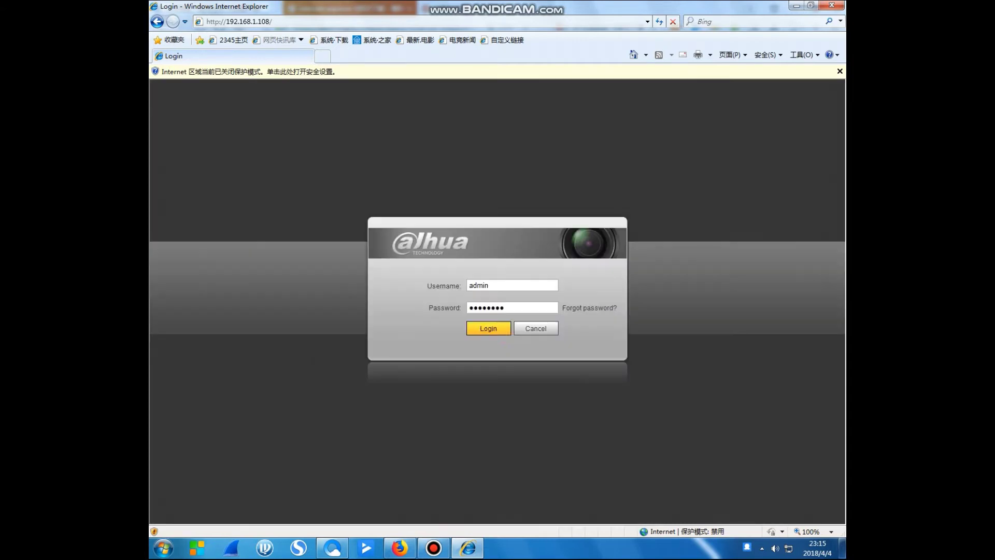
pyautogui.press('BackSpace')
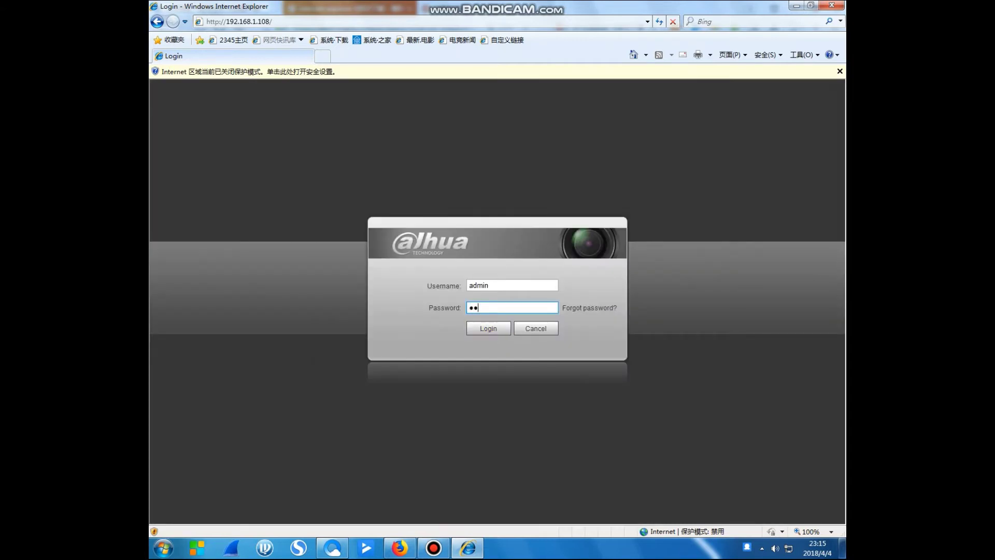
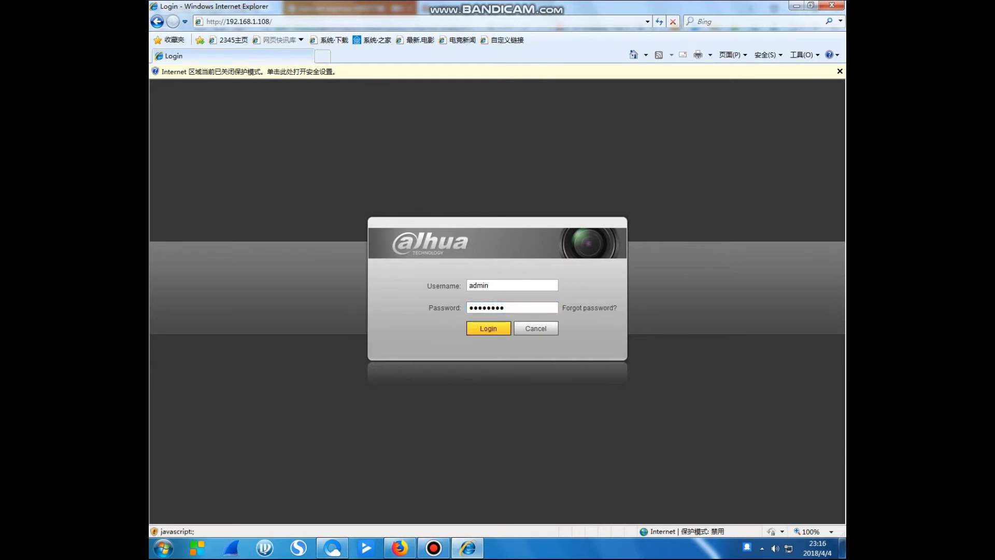
# Log in with the username and password to reach the Live view of the Main Stream.
pyautogui.click(488, 328)
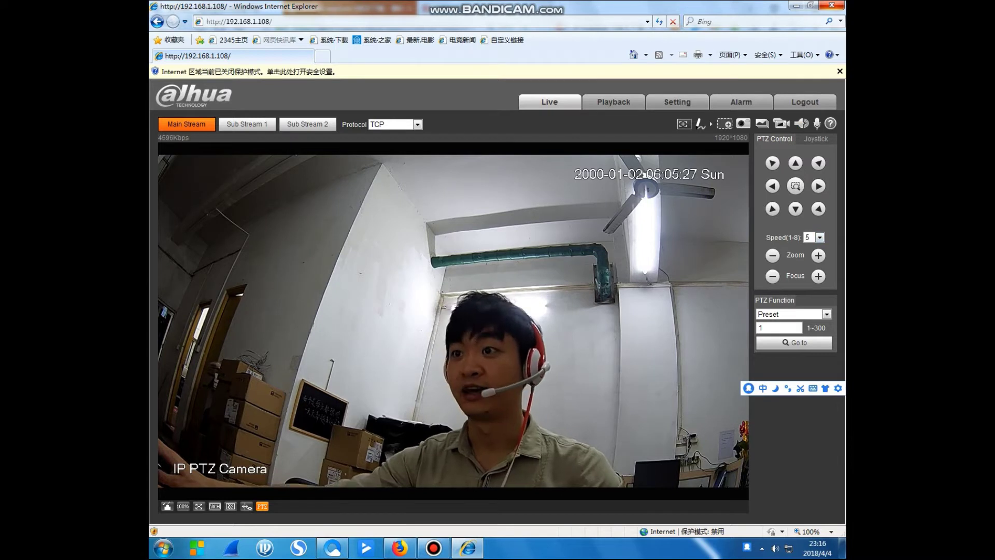
# Pan the camera sideways, tilt it up to the ceiling fan, then back down.
pyautogui.click(772, 186)
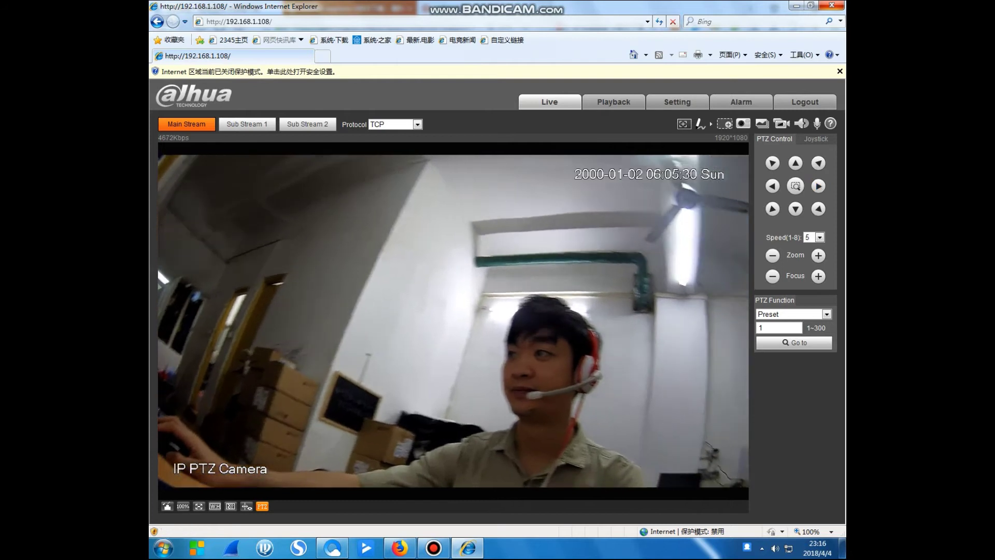
pyautogui.click(795, 162)
pyautogui.click(795, 208)
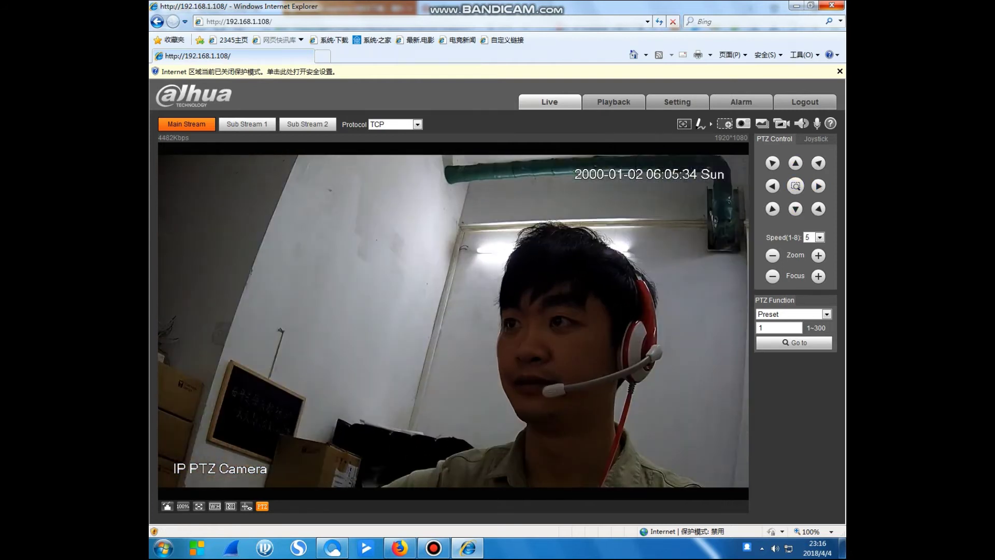
# Zoom out, in close and back out to the room, keeping Preset as the PTZ function.
pyautogui.click(772, 255)
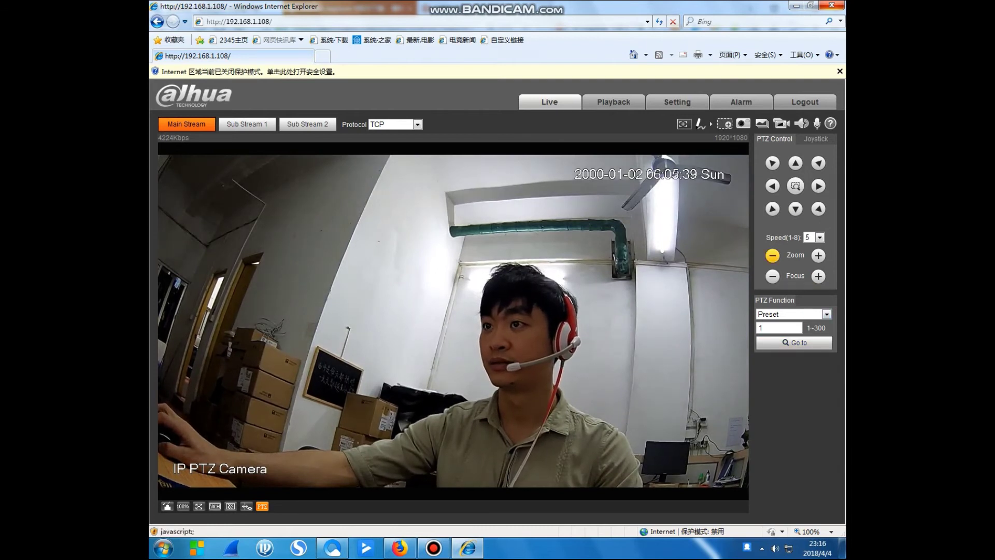
pyautogui.click(772, 255)
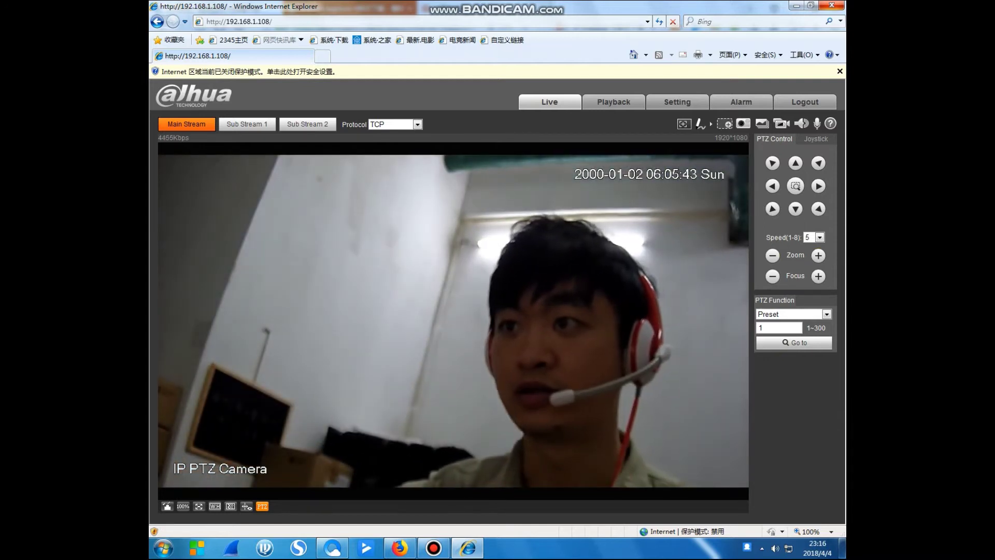
pyautogui.click(772, 255)
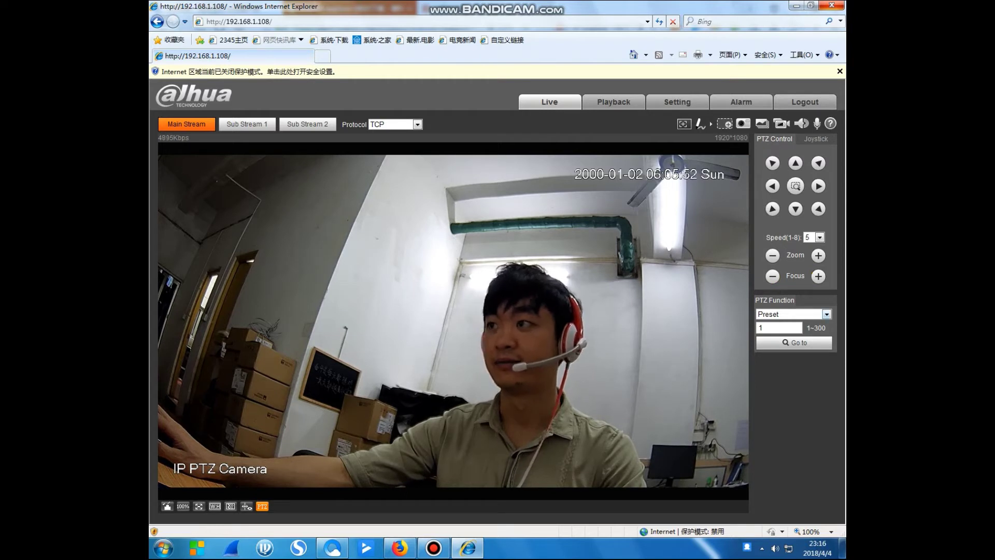
pyautogui.click(827, 314)
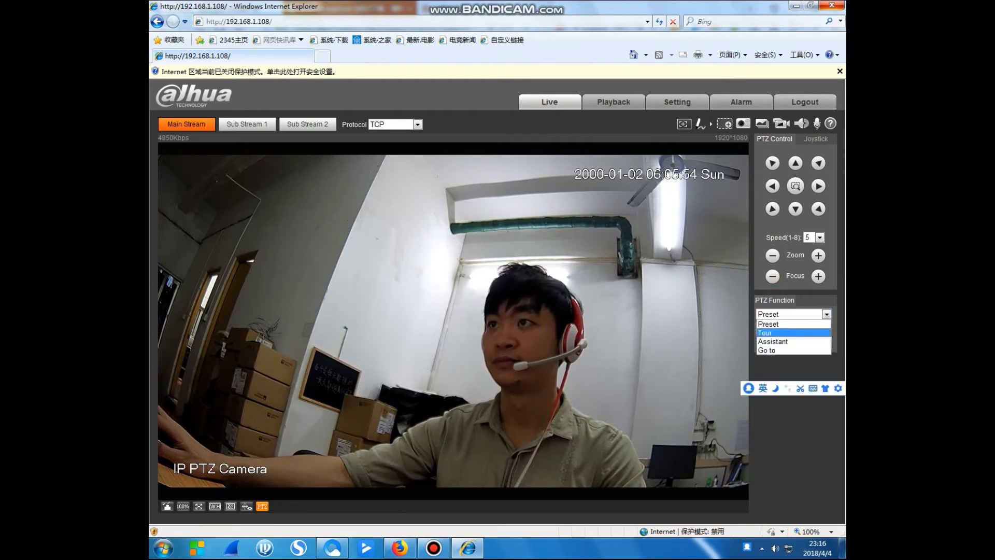
pyautogui.click(768, 324)
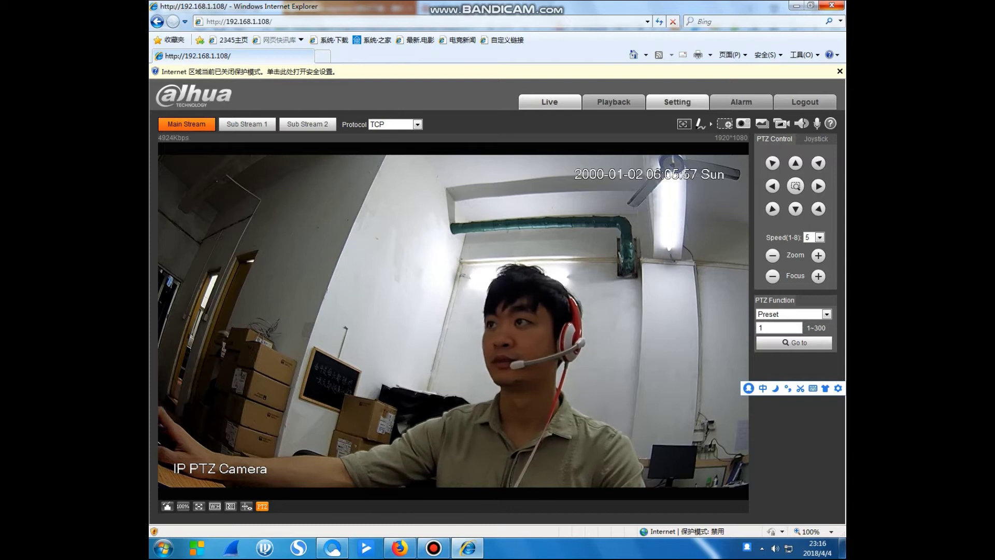
# Open Camera Conditions and switch the picture Style to Soft.
pyautogui.click(677, 102)
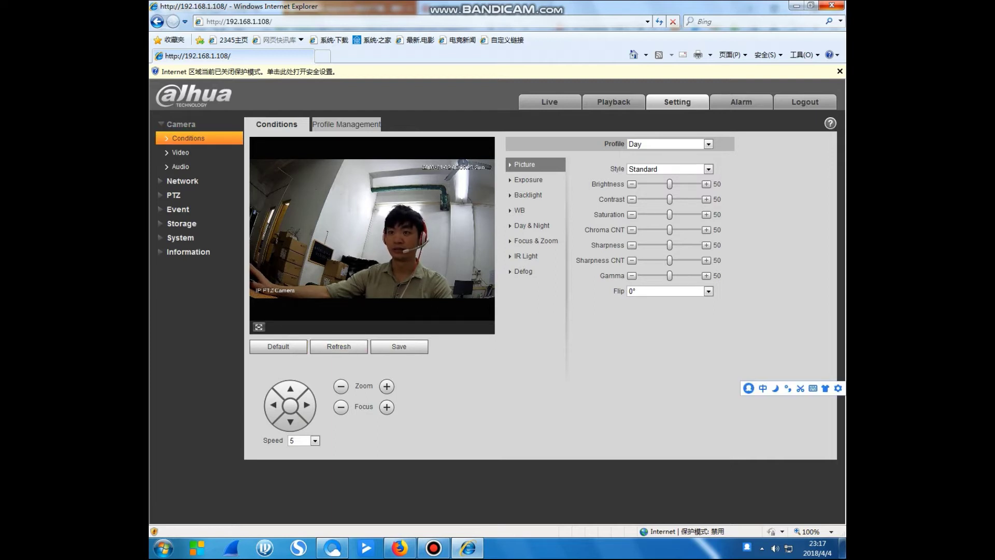
pyautogui.click(708, 168)
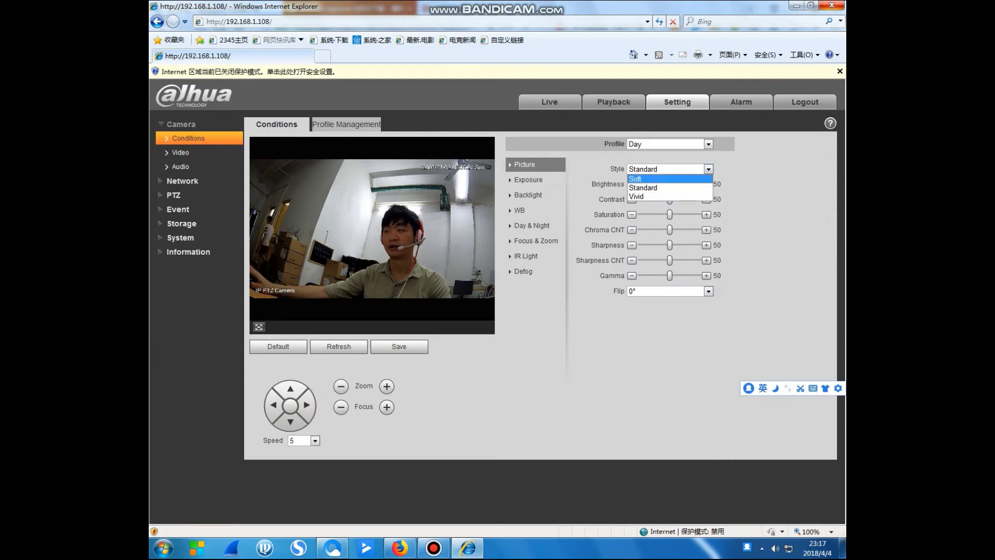
pyautogui.click(635, 178)
# Try the Vivid picture style, then return Style to Standard.
pyautogui.click(708, 169)
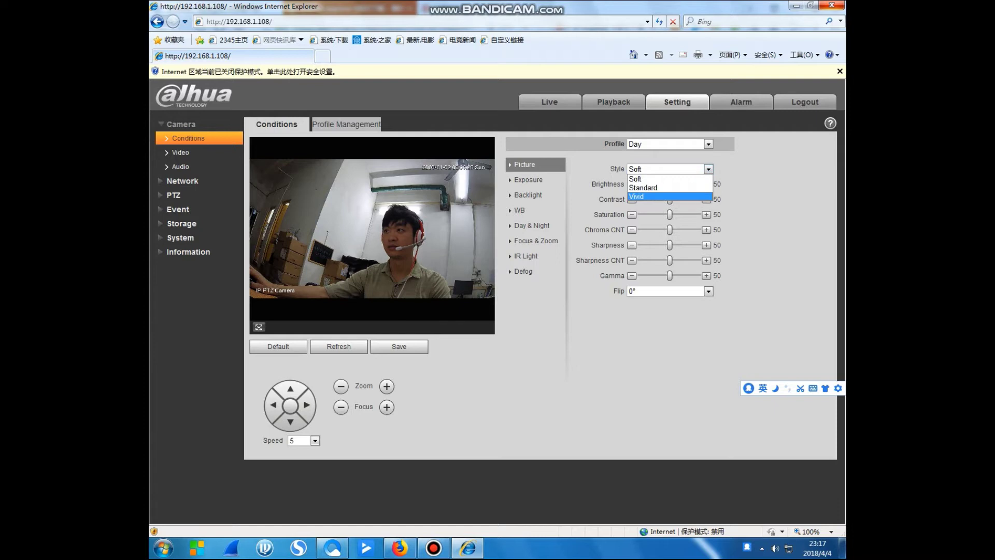
pyautogui.click(635, 179)
pyautogui.press('Down')
pyautogui.press('Down')
pyautogui.hotkey('alt', 'Down')
pyautogui.press('Up')
pyautogui.press('Up')
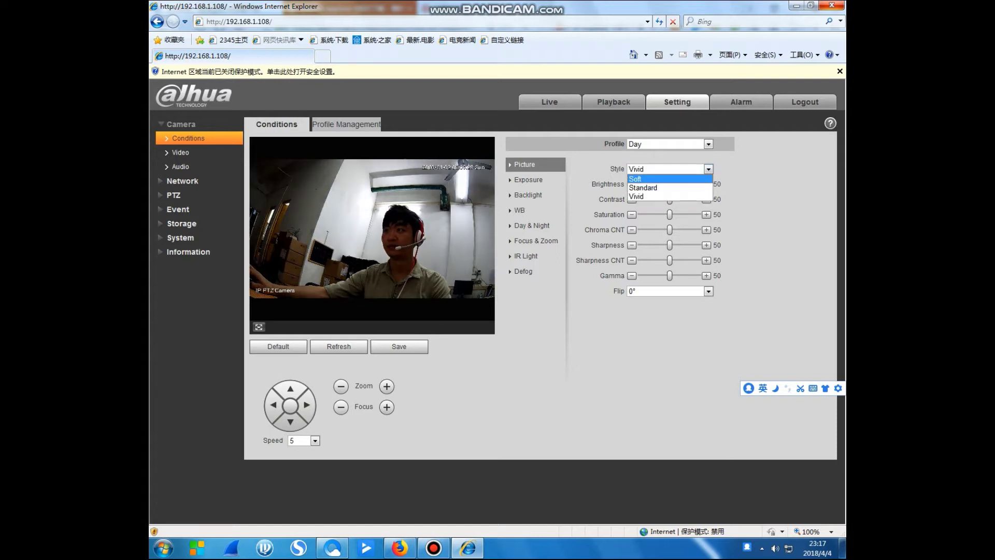
pyautogui.press('Return')
pyautogui.press('shift')
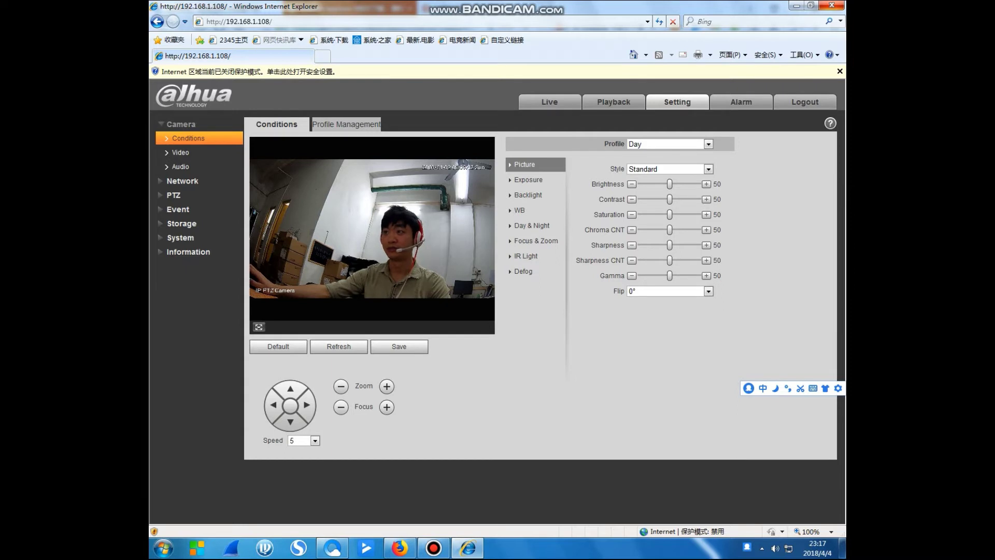
# Set brightness 52, contrast 49, saturation 48, chroma 51 and gamma 49.
pyautogui.moveTo(669, 184); pyautogui.dragTo(670, 244)
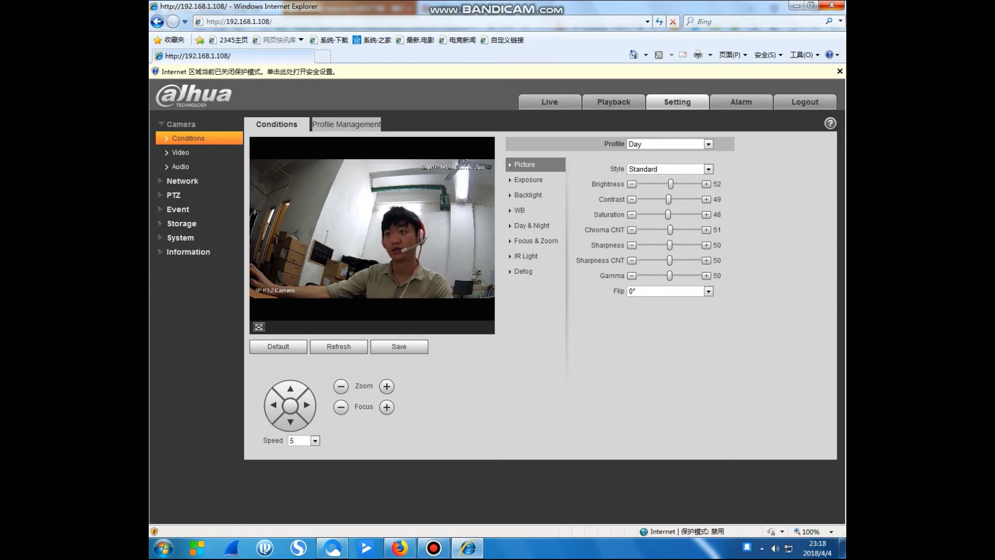
pyautogui.moveTo(670, 260); pyautogui.dragTo(695, 275)
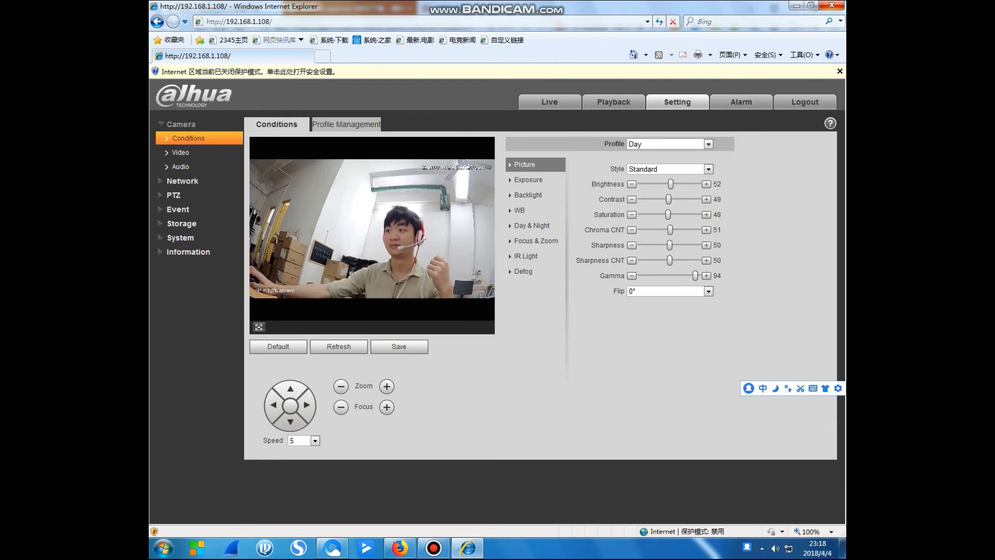
pyautogui.moveTo(695, 275); pyautogui.dragTo(669, 275)
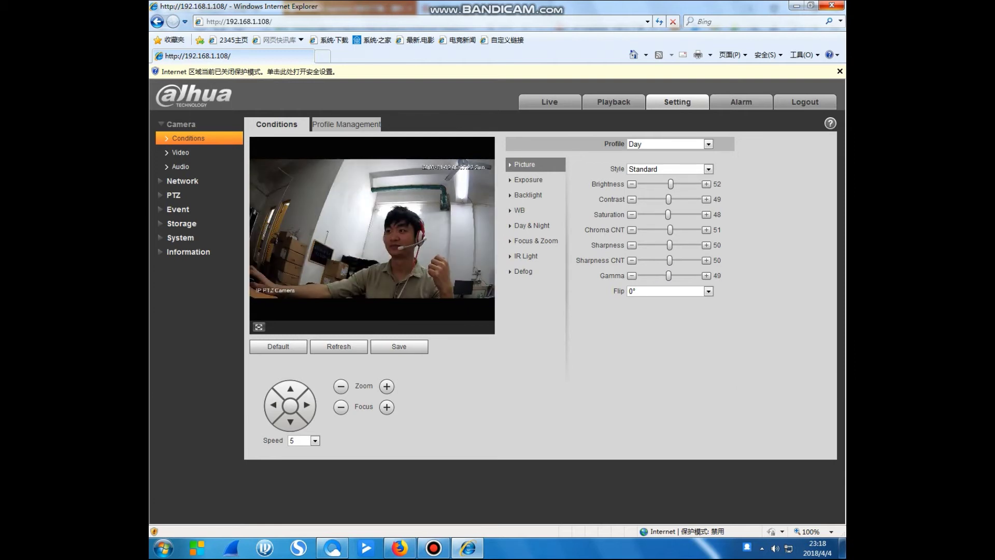
# Flip the image 180° and back to 0°, then glance at Profile Management.
pyautogui.click(708, 291)
pyautogui.press('Return')
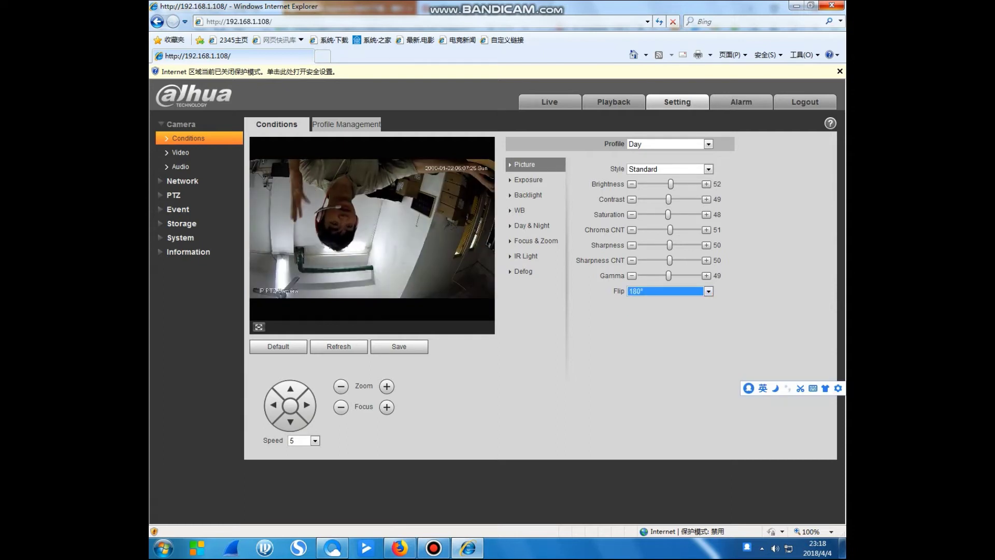
pyautogui.click(708, 290)
pyautogui.press('Up')
pyautogui.press('Return')
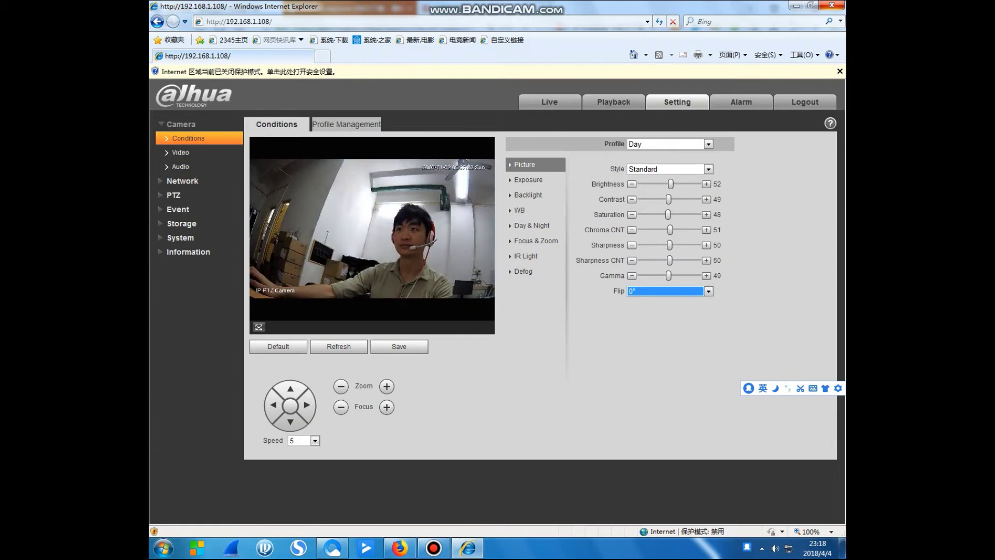
pyautogui.click(346, 124)
pyautogui.click(188, 138)
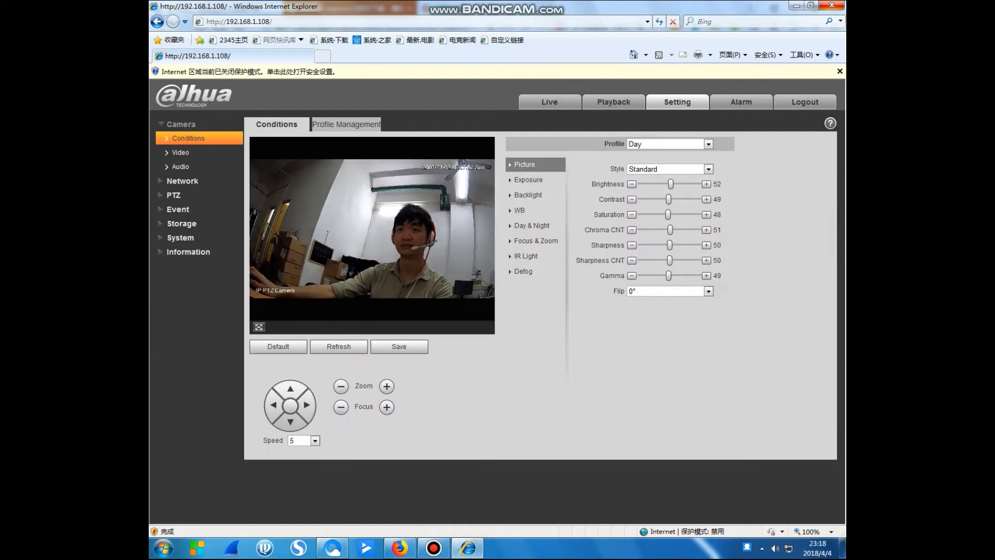
# Review main stream encoding in Camera > Video, keeping H.264, 1920*1080 and 25 fps.
pyautogui.click(181, 152)
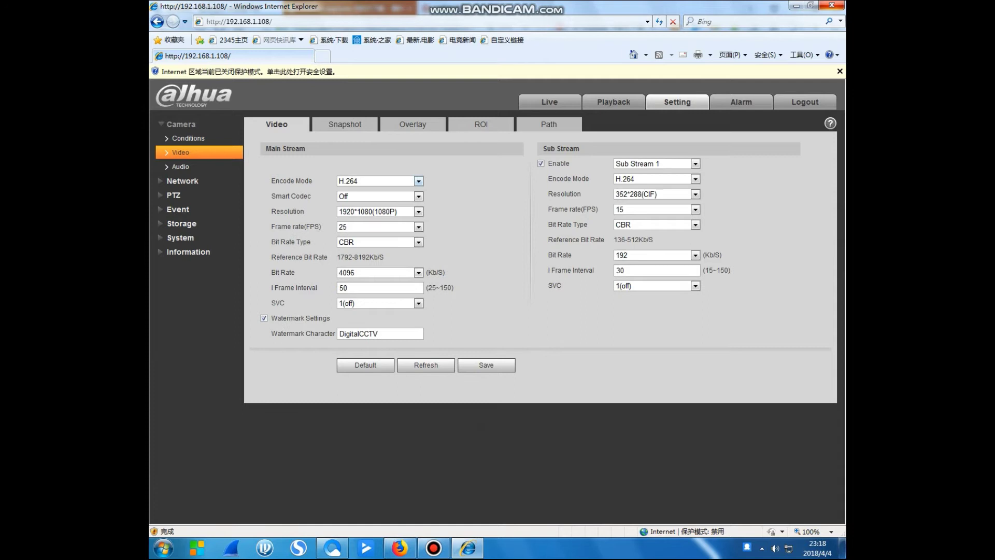
pyautogui.click(418, 180)
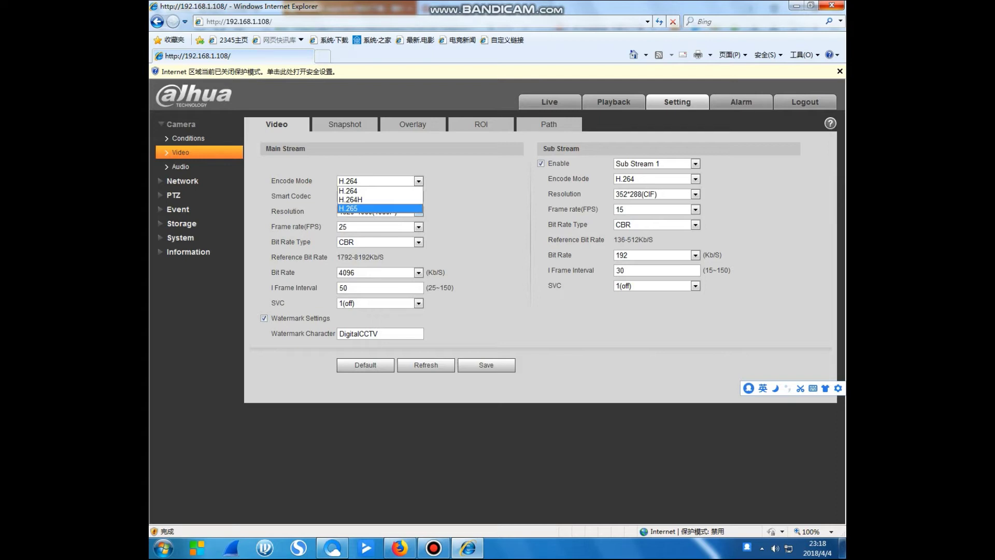
pyautogui.press('Return')
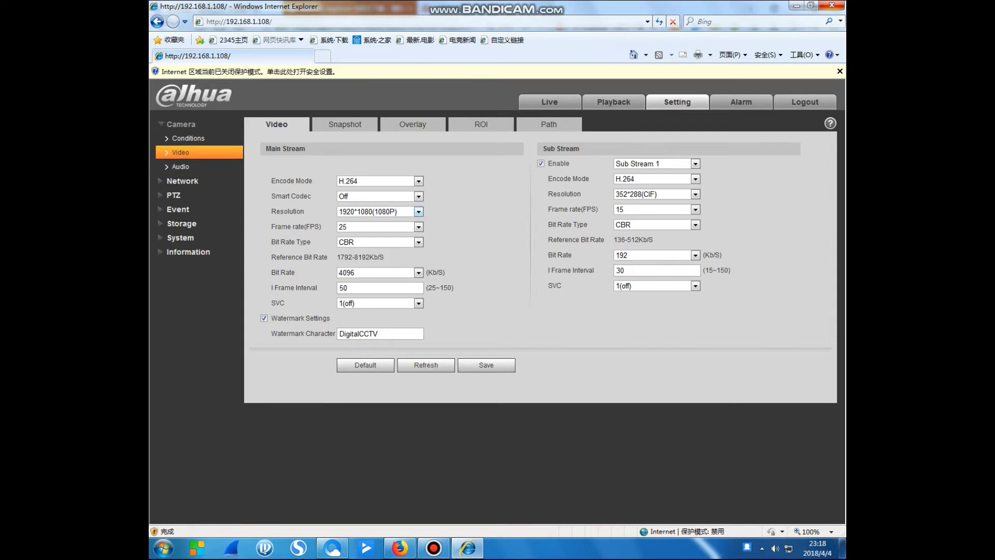
pyautogui.click(418, 211)
pyautogui.hotkey('alt', 'Down')
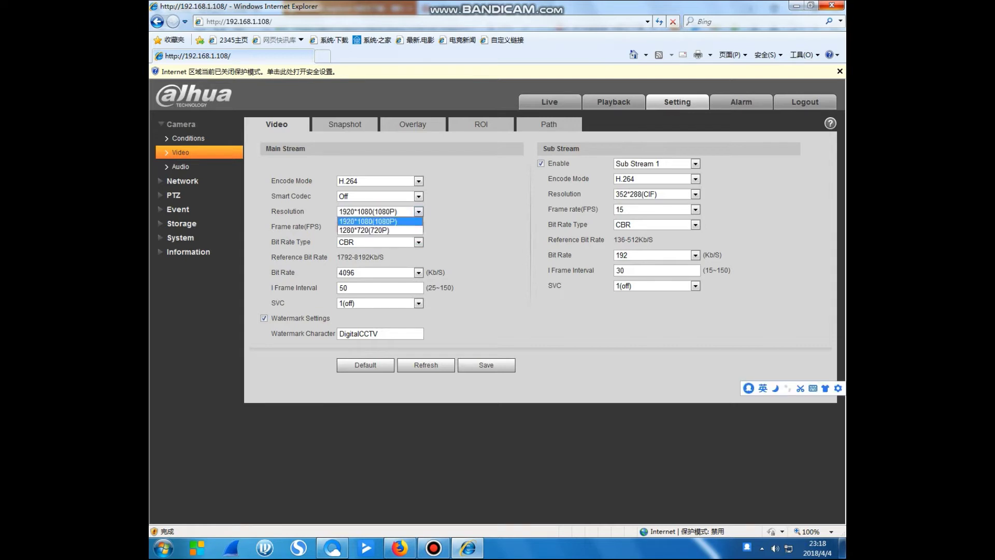
pyautogui.press('Escape')
pyautogui.press('Tab')
pyautogui.hotkey('alt', 'Down')
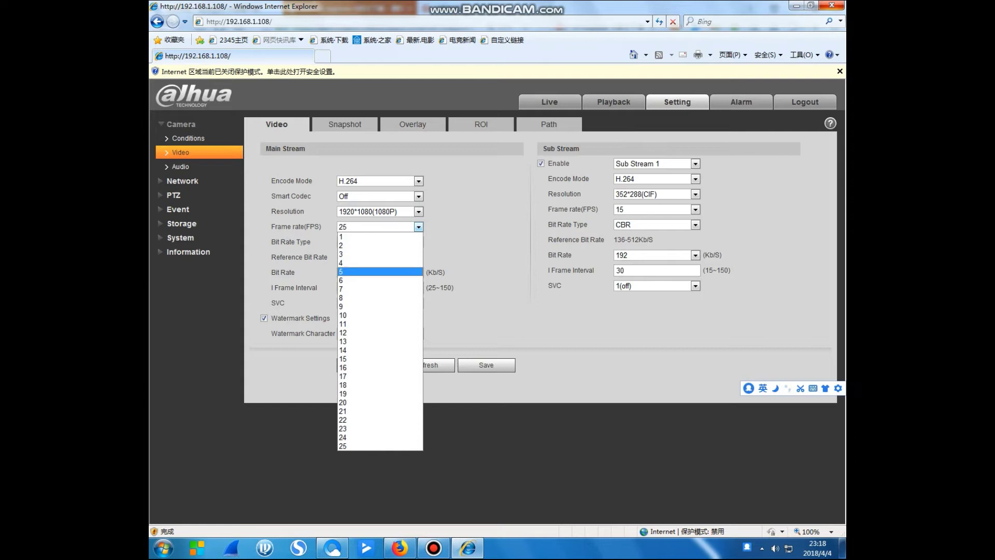
pyautogui.press('Escape')
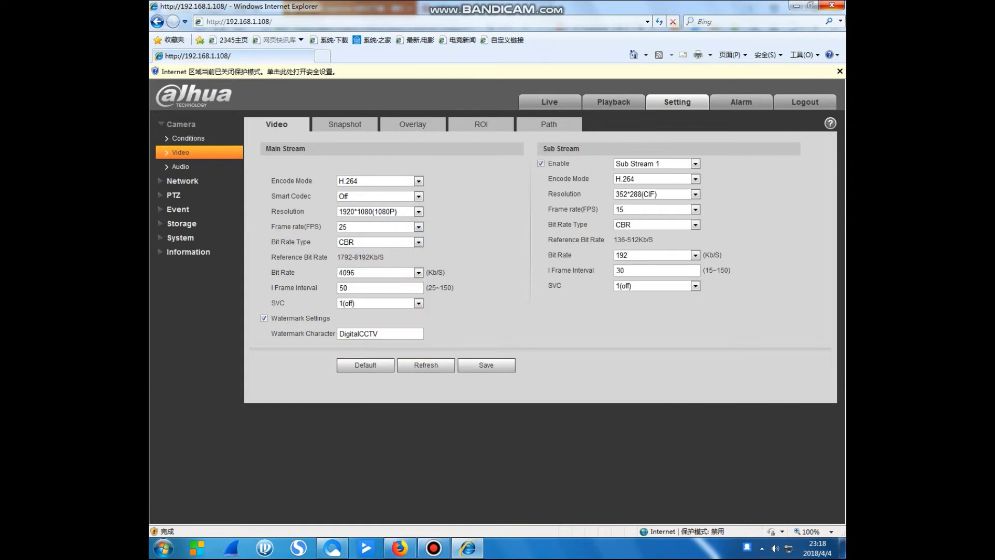
# Browse the sub stream and its encoding formats, keeping Sub Stream 1 with H.264.
pyautogui.hotkey('shift', 'Tab')
pyautogui.hotkey('alt', 'Down')
pyautogui.press('Down')
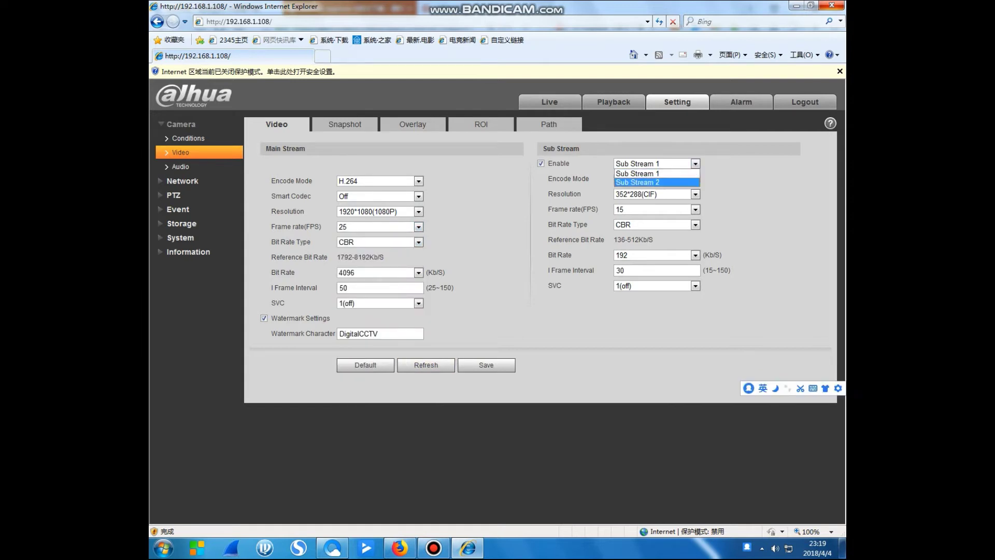
pyautogui.press('Escape')
pyautogui.press('Tab')
pyautogui.hotkey('alt', 'Down')
pyautogui.press('Down')
pyautogui.press('Down')
pyautogui.press('Down')
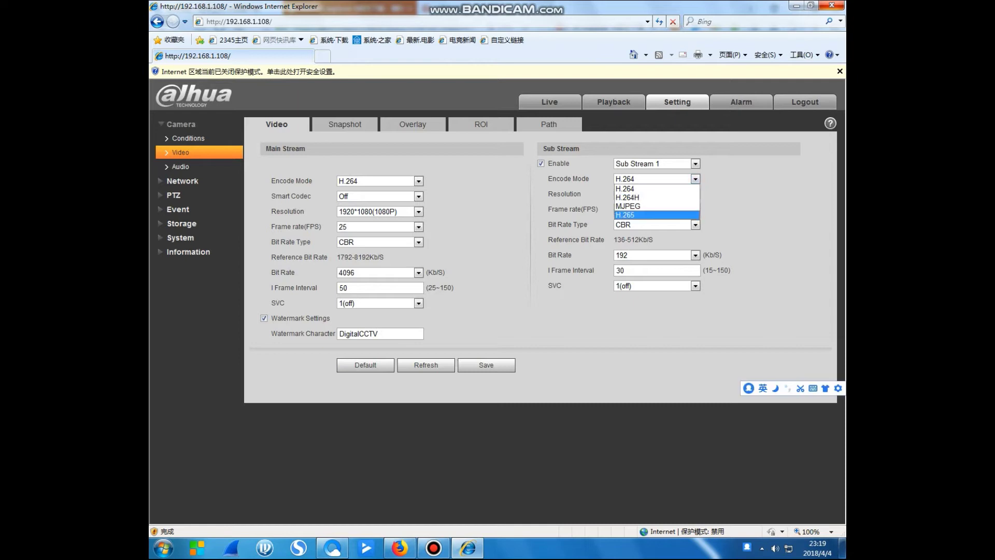
pyautogui.press('Up')
pyautogui.press('Up')
pyautogui.press('Down')
pyautogui.press('Down')
pyautogui.press('Escape')
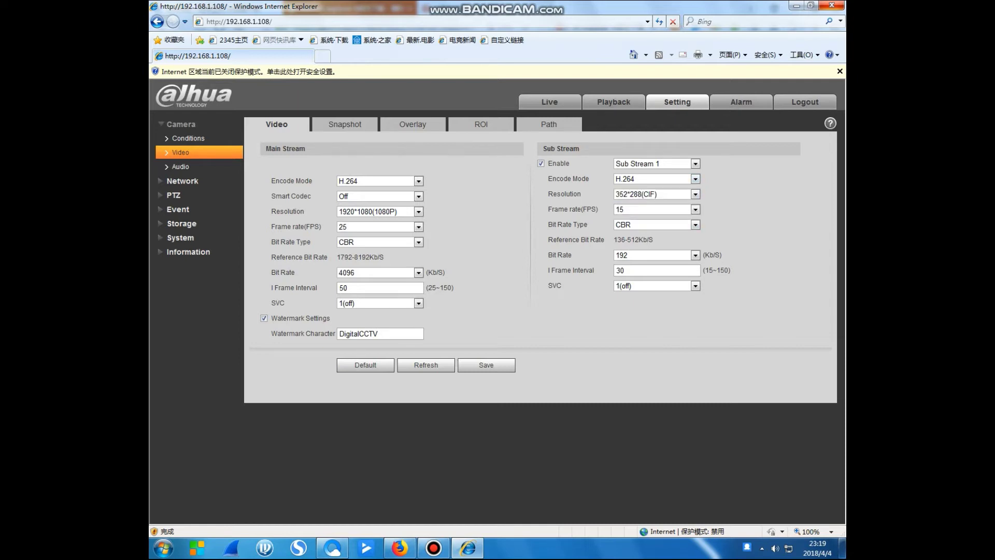
pyautogui.click(180, 166)
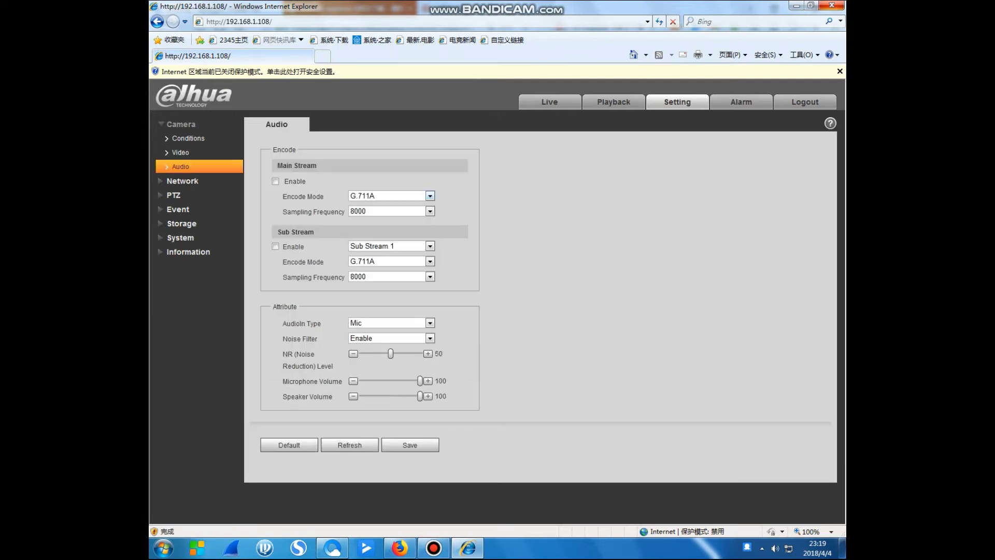
pyautogui.click(430, 196)
pyautogui.press('Escape')
pyautogui.hotkey('alt', 'Down')
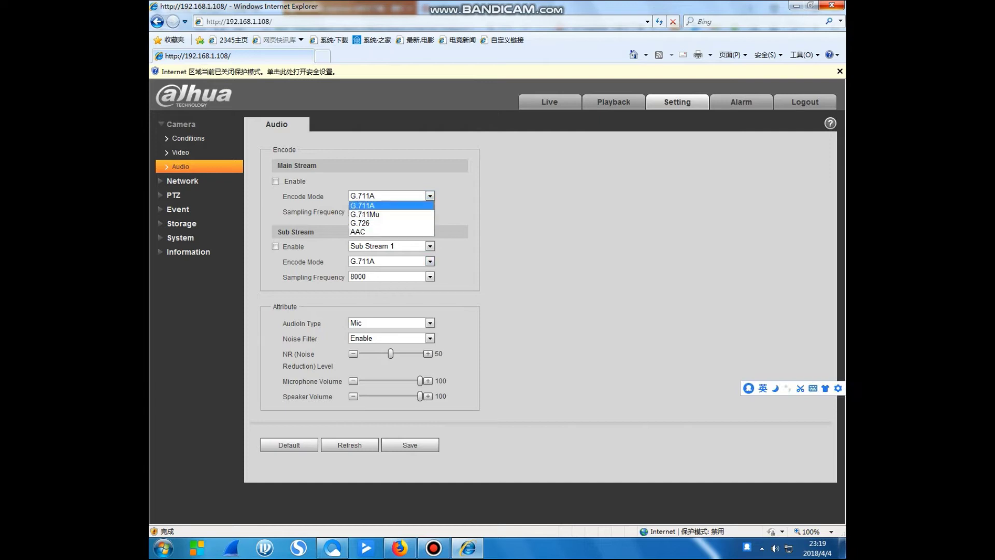
pyautogui.press('Return')
pyautogui.hotkey('alt', 'Down')
pyautogui.press('Escape')
pyautogui.press('Up')
pyautogui.hotkey('alt', 'Down')
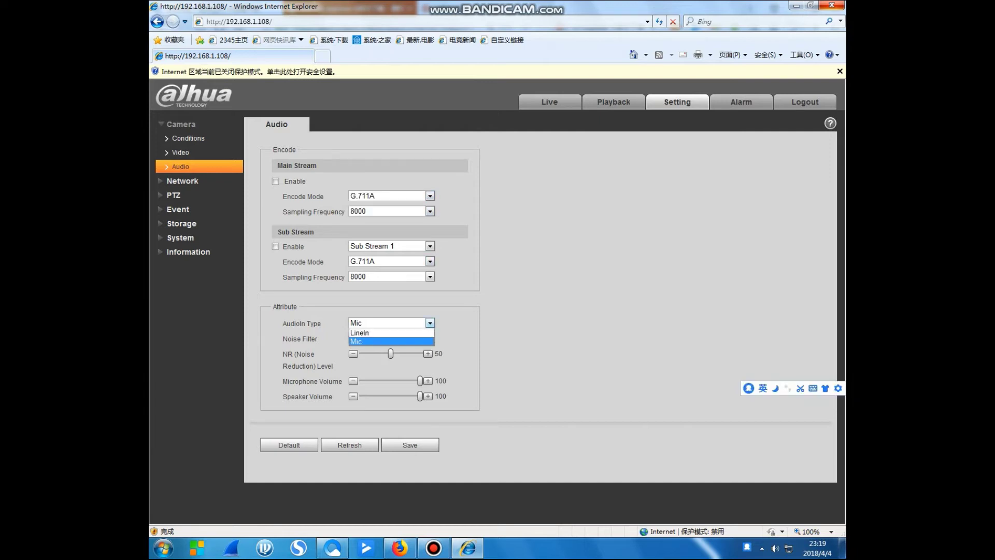
pyautogui.press('Escape')
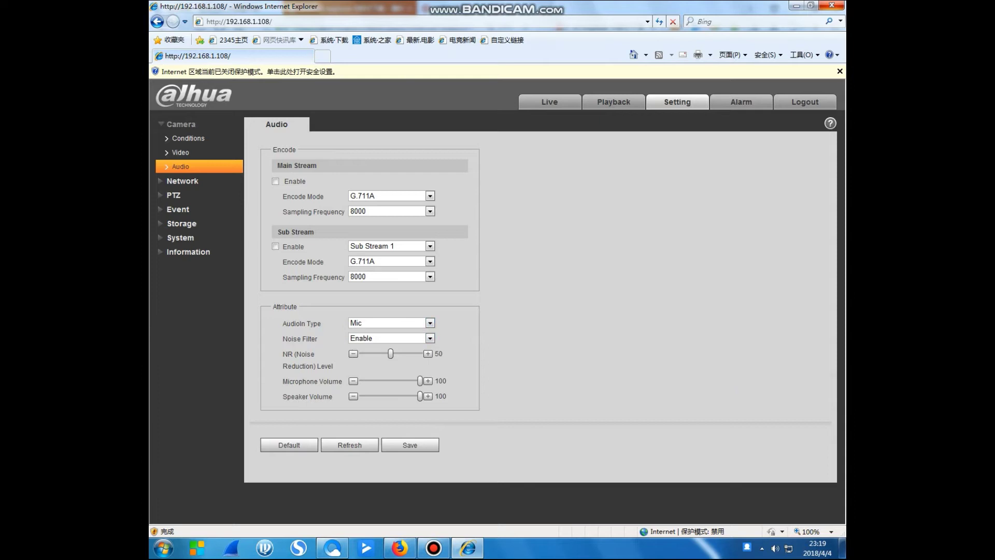
pyautogui.hotkey('alt', 'Down')
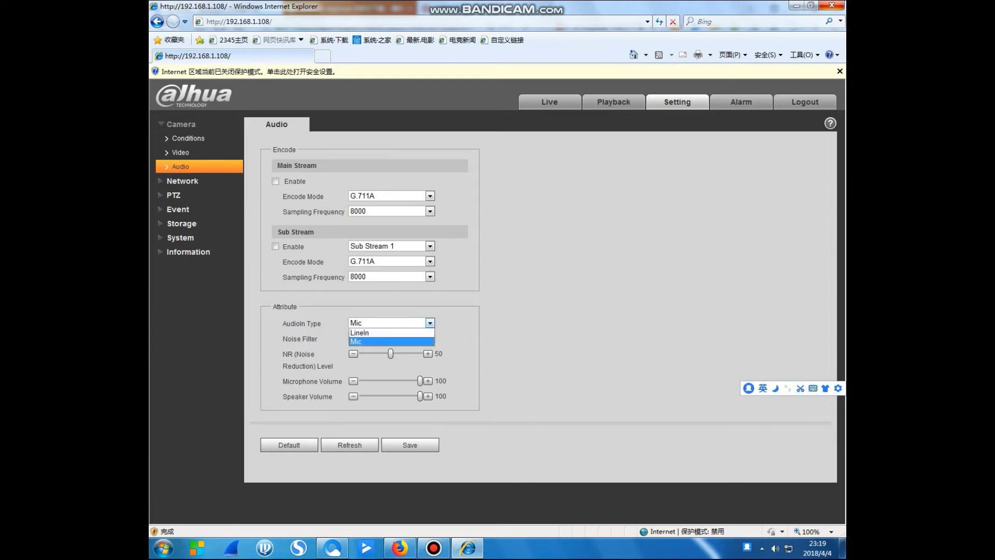
pyautogui.press('Up')
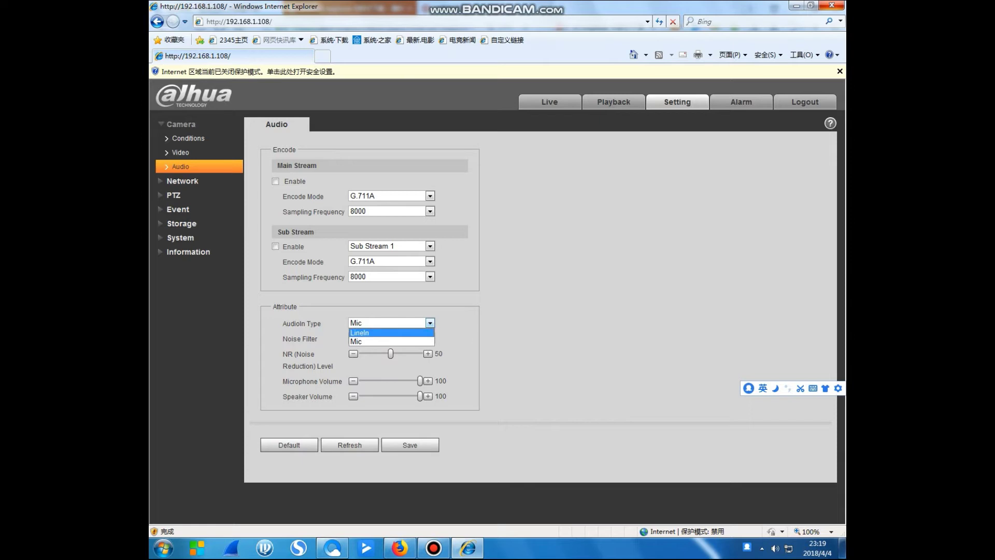
pyautogui.press('Escape')
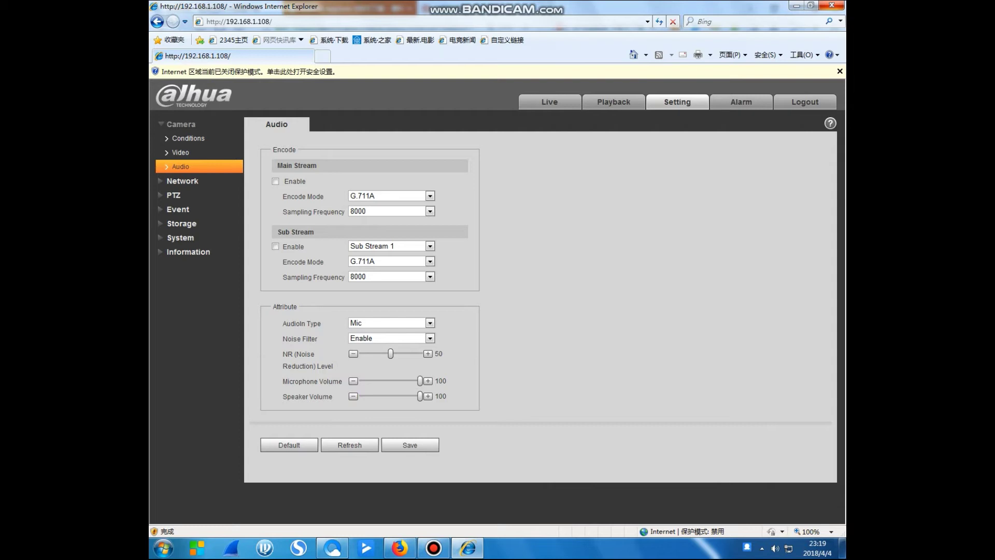
# Pass through Network, Camera Conditions and Profile Management, ending on Camera > Video.
pyautogui.click(181, 180)
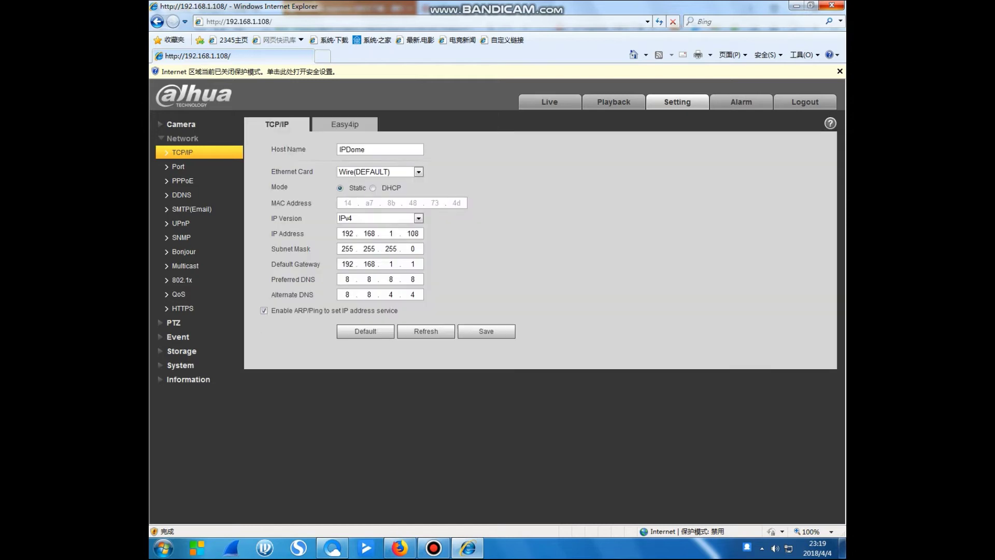
pyautogui.click(181, 123)
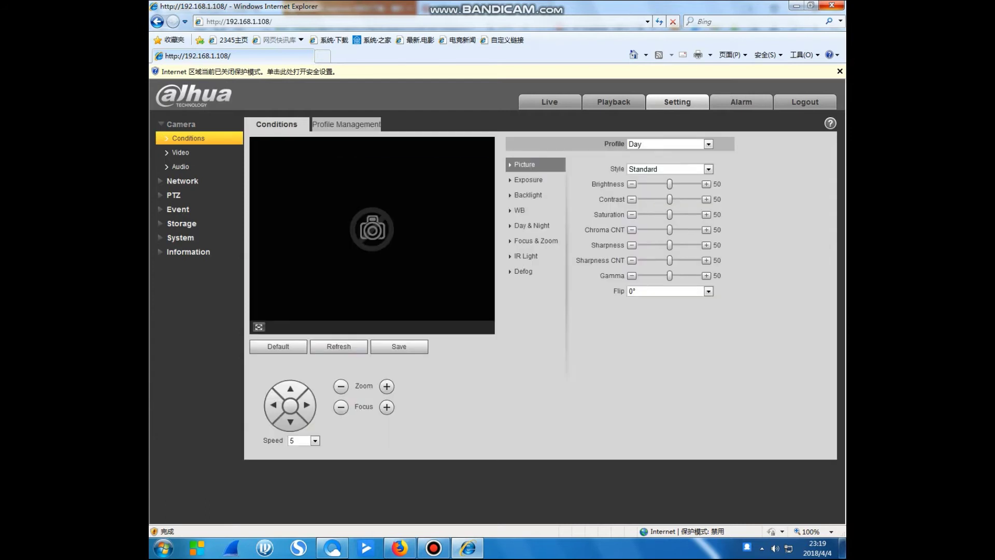
pyautogui.click(346, 123)
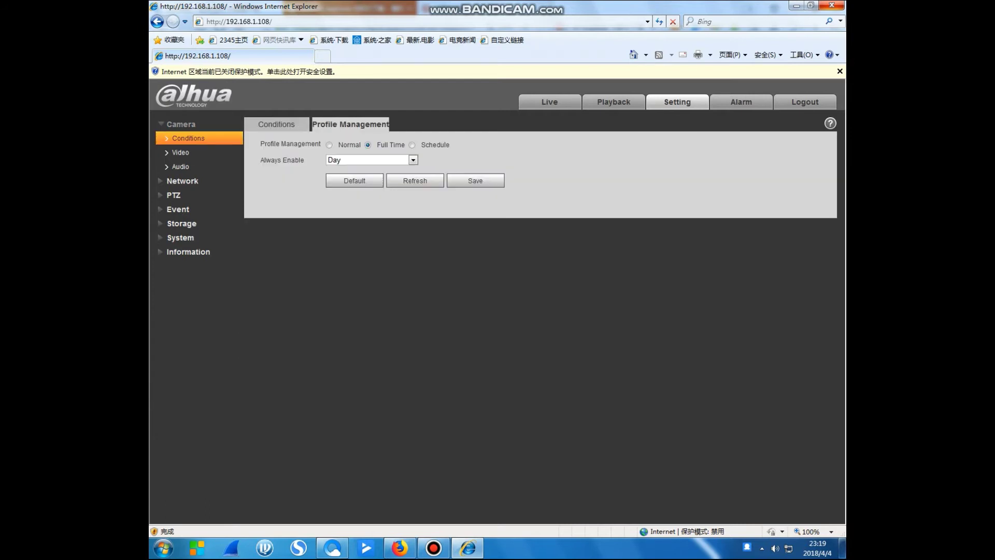
pyautogui.click(276, 124)
pyautogui.click(181, 152)
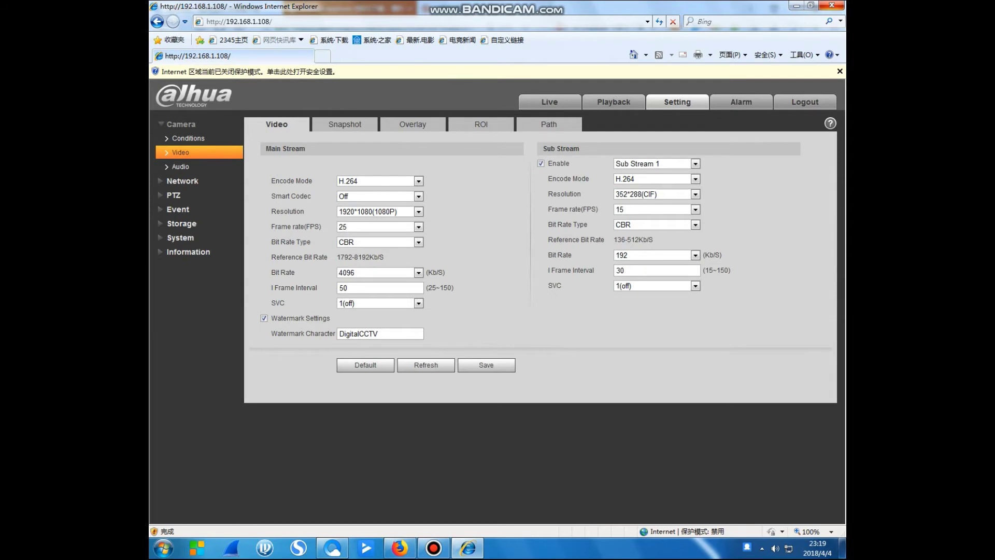
# Draw a privacy mask over the face in the Overlay preview, then delete it.
pyautogui.click(412, 124)
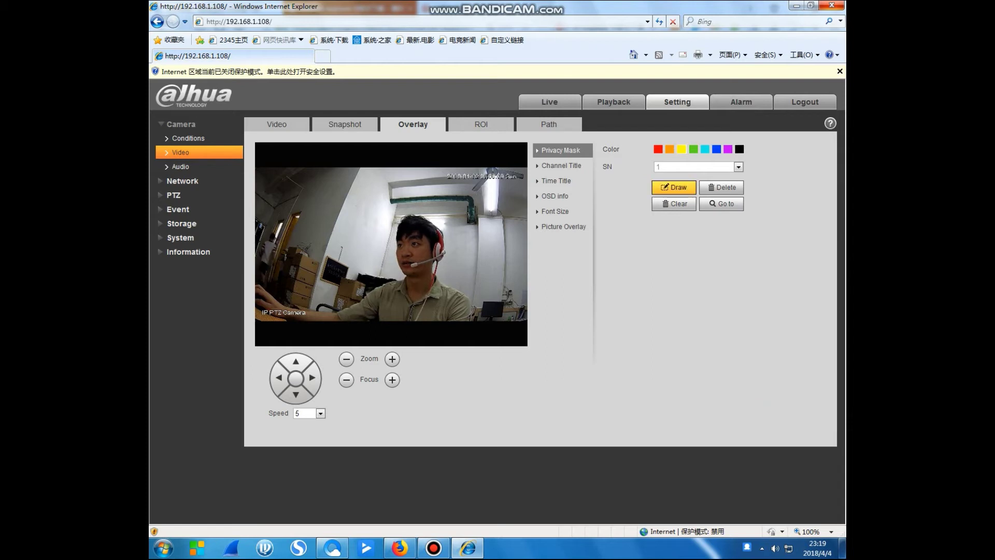
pyautogui.moveTo(354, 189); pyautogui.dragTo(476, 259)
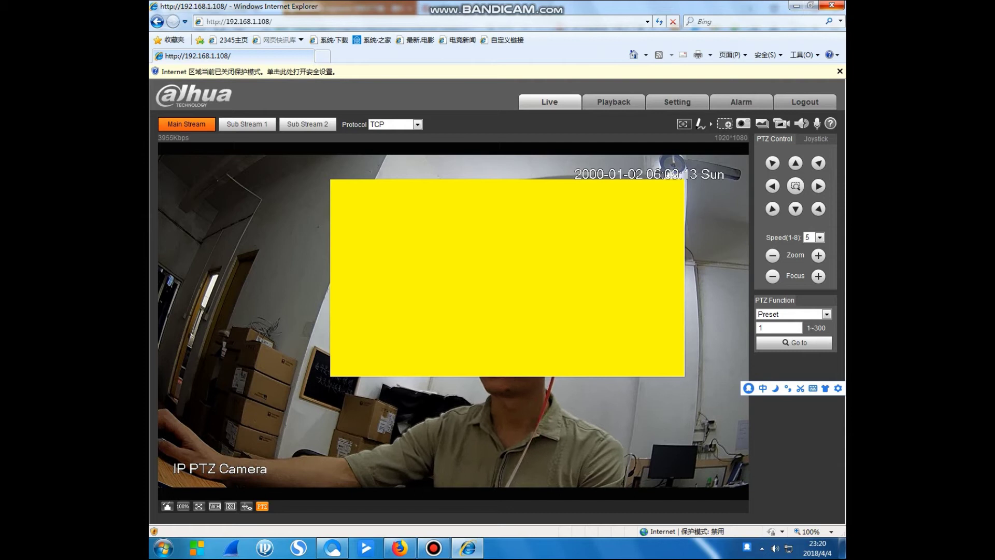
pyautogui.click(677, 101)
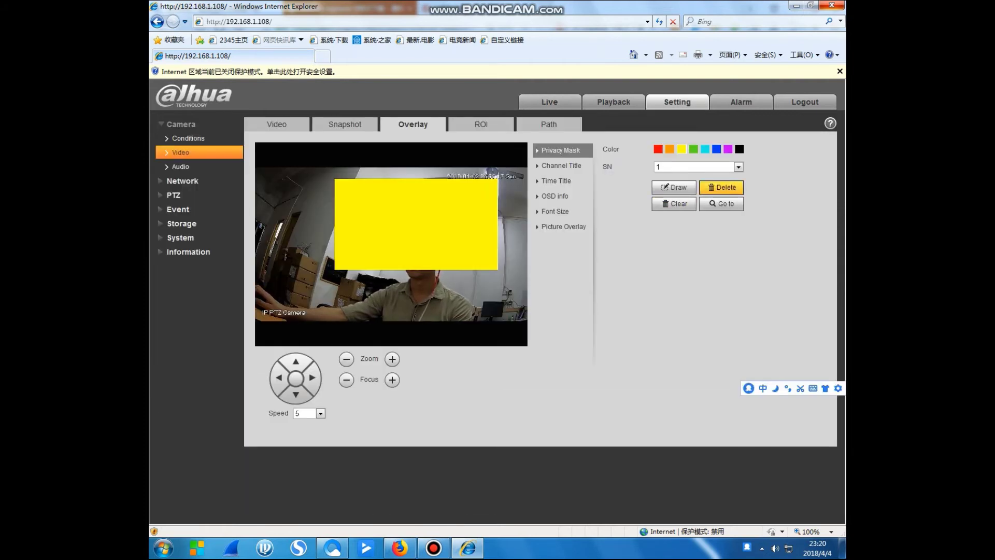
pyautogui.click(721, 187)
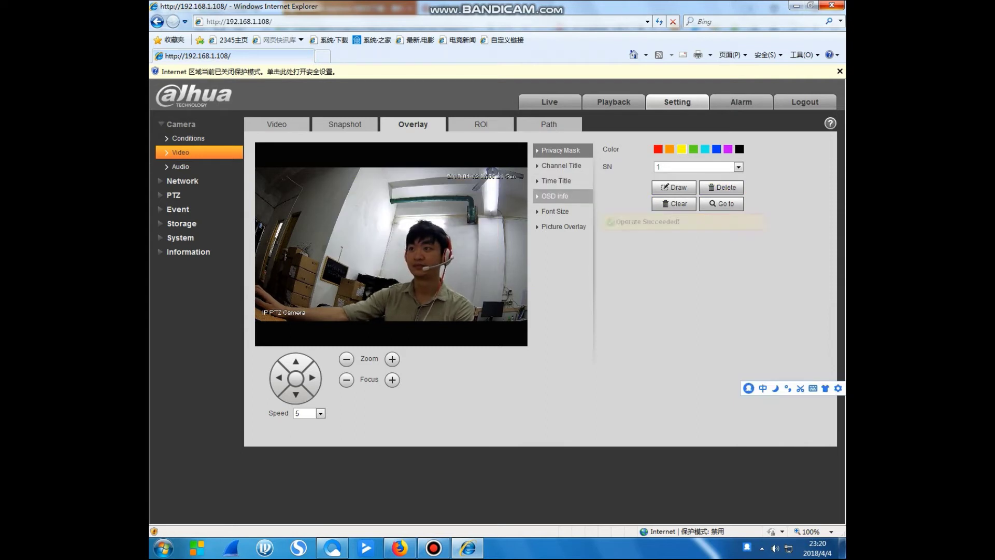
# Check the OSD info and Font Size options, then go to Network TCP/IP.
pyautogui.click(554, 196)
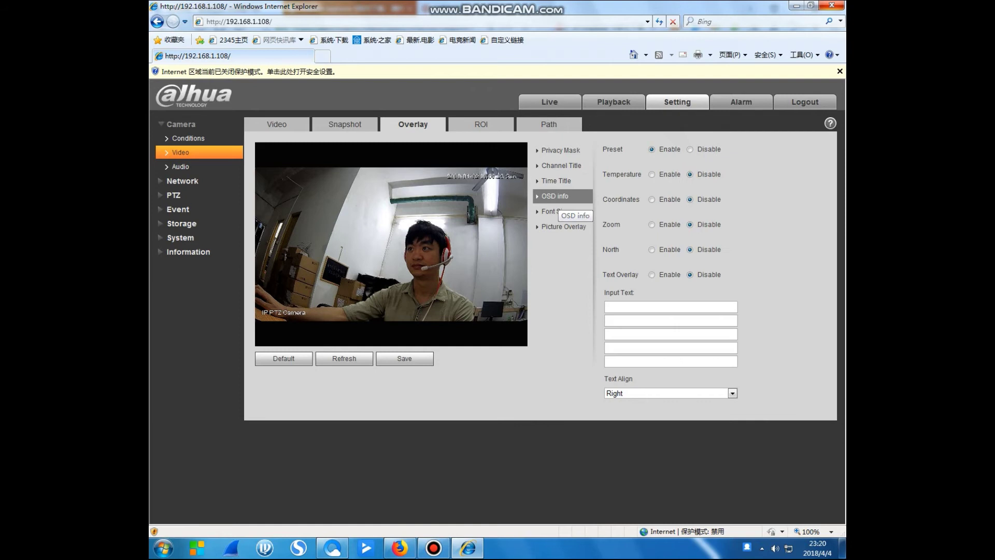
pyautogui.click(556, 211)
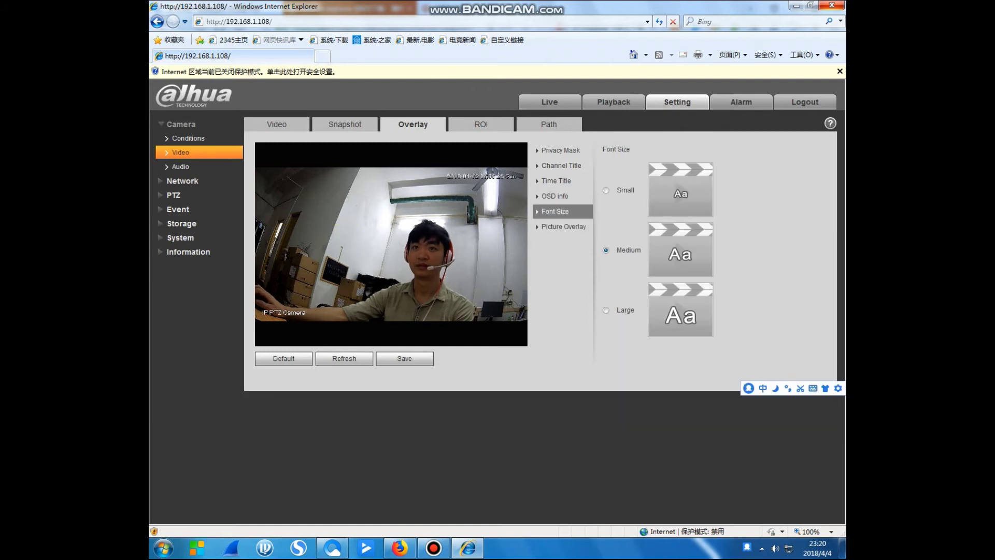
pyautogui.click(180, 166)
pyautogui.click(188, 138)
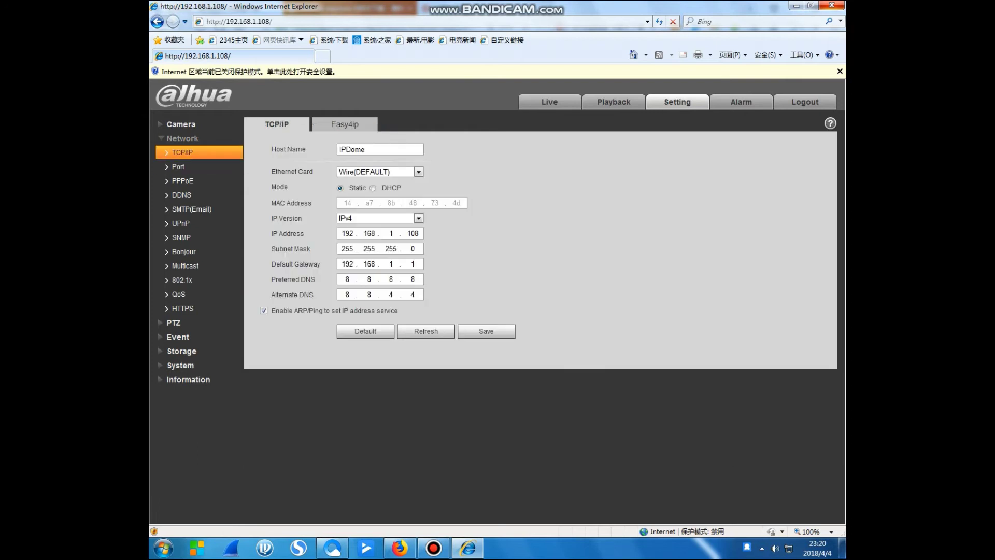
# Review the Easy4ip, Port, ONVIF, DDNS and PPPoE network pages.
pyautogui.click(345, 124)
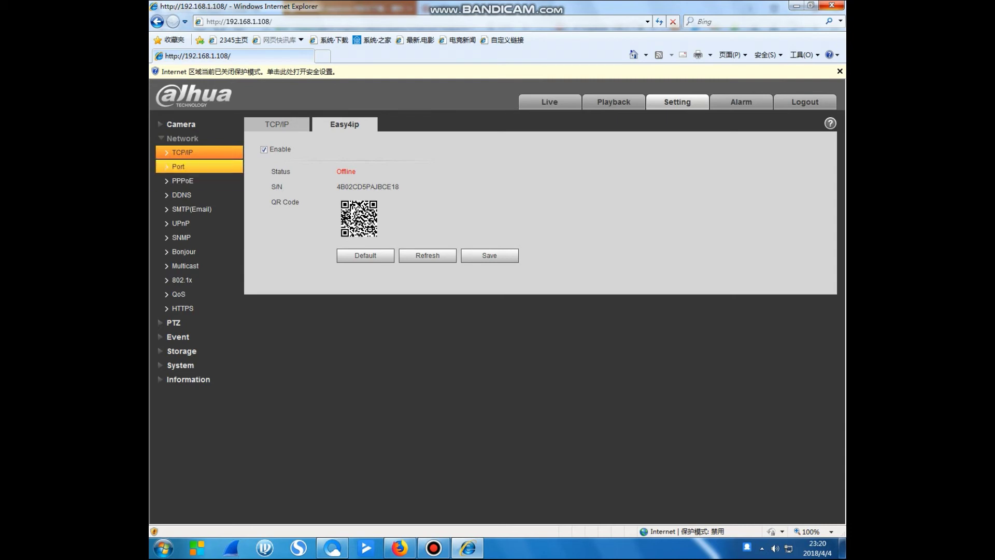
pyautogui.click(178, 166)
pyautogui.click(182, 180)
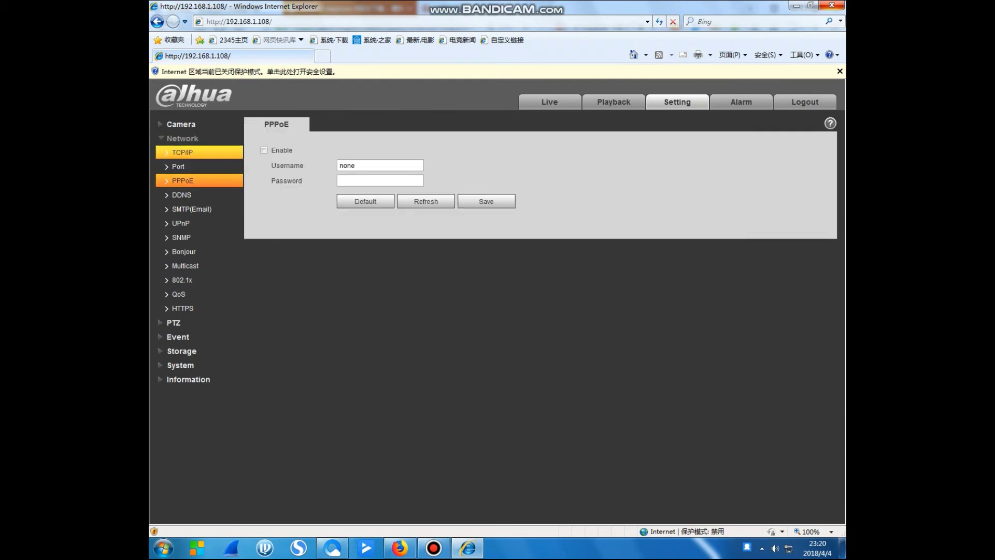
pyautogui.click(179, 167)
pyautogui.click(345, 124)
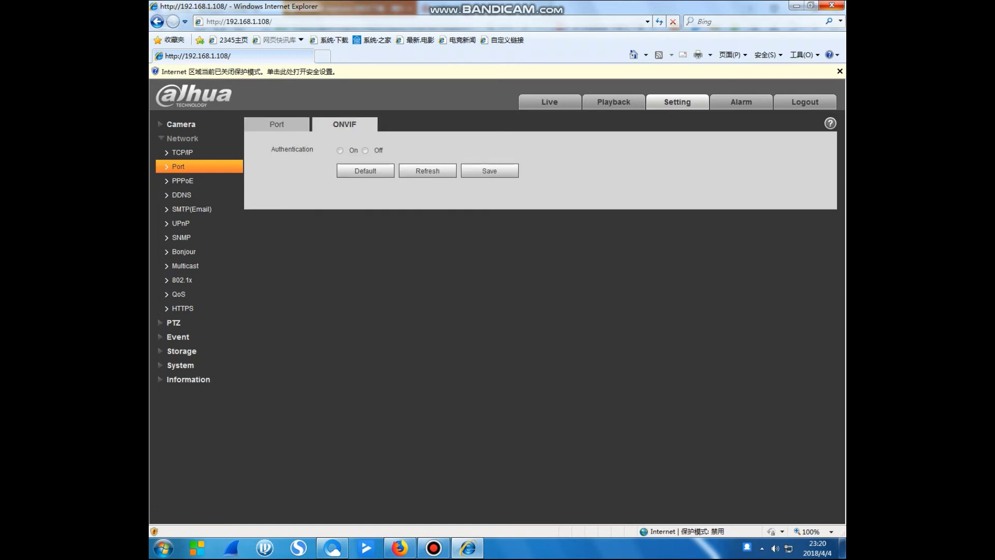
pyautogui.click(181, 194)
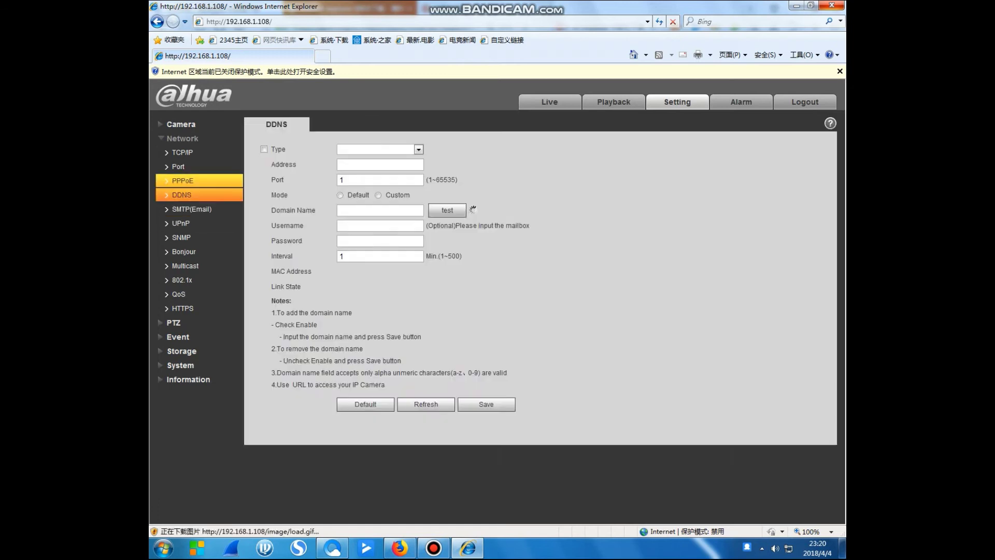
pyautogui.click(181, 181)
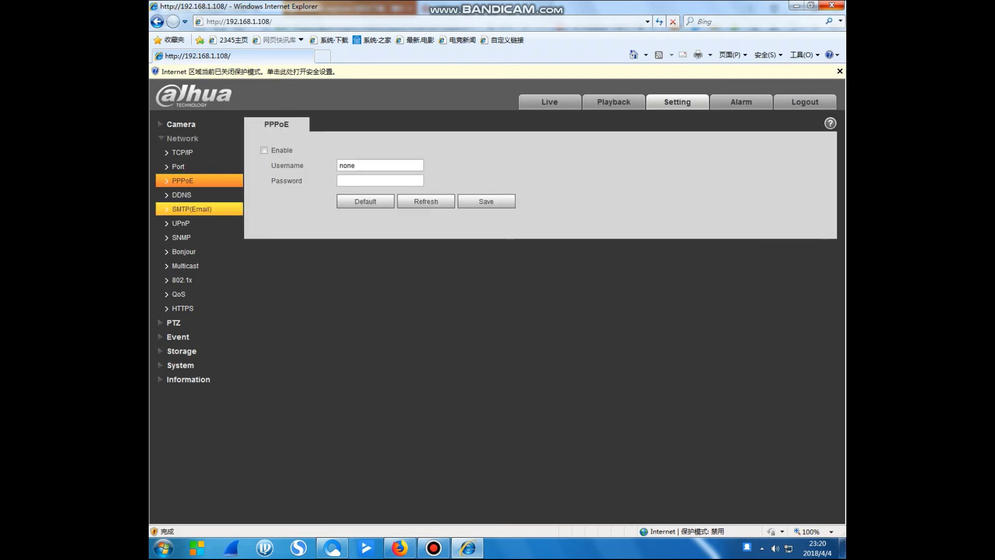
# Review SMTP, UPnP, SNMP, Bonjour, Multicast, 802.1x, HTTPS and QoS, then reach PTZ Function.
pyautogui.click(192, 209)
pyautogui.click(181, 223)
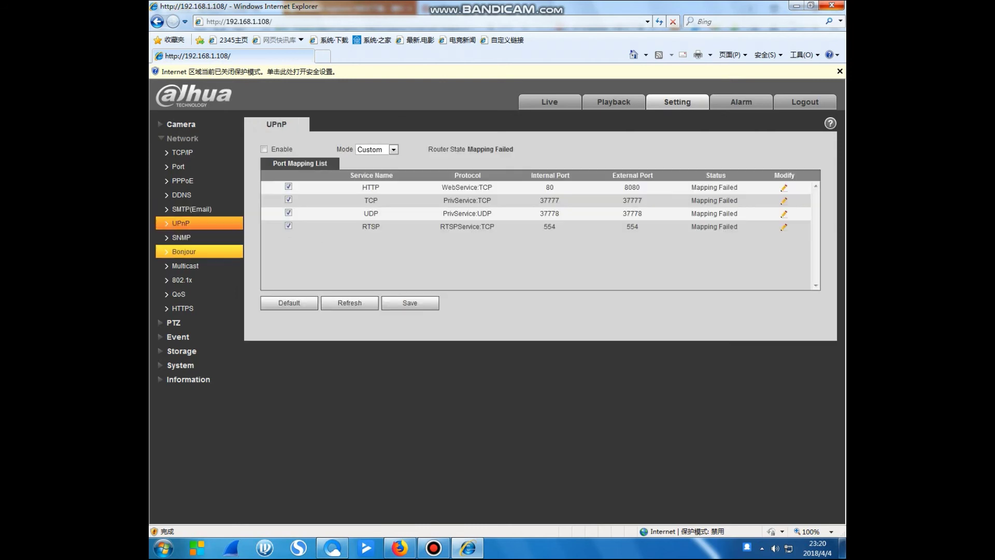
pyautogui.click(184, 252)
pyautogui.click(182, 236)
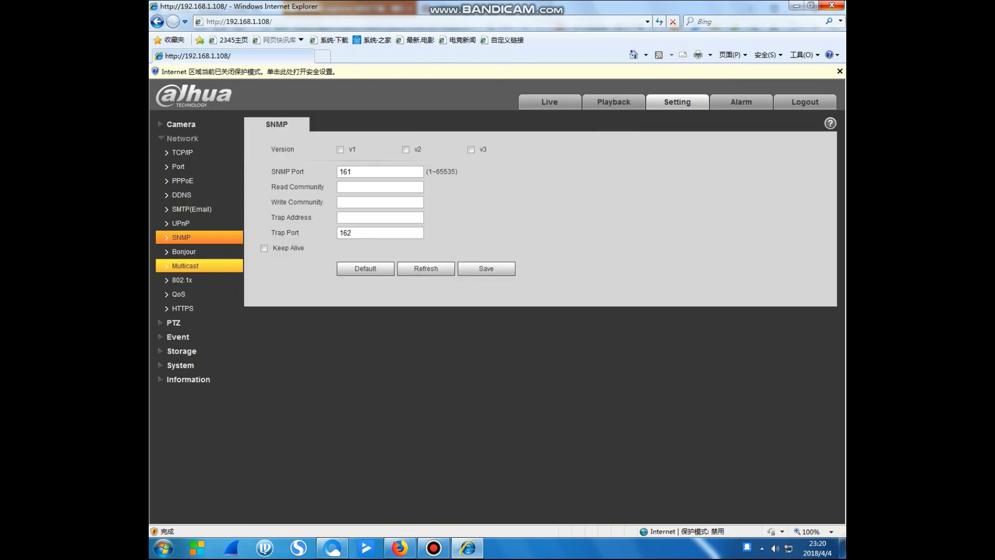
pyautogui.click(184, 251)
pyautogui.click(185, 266)
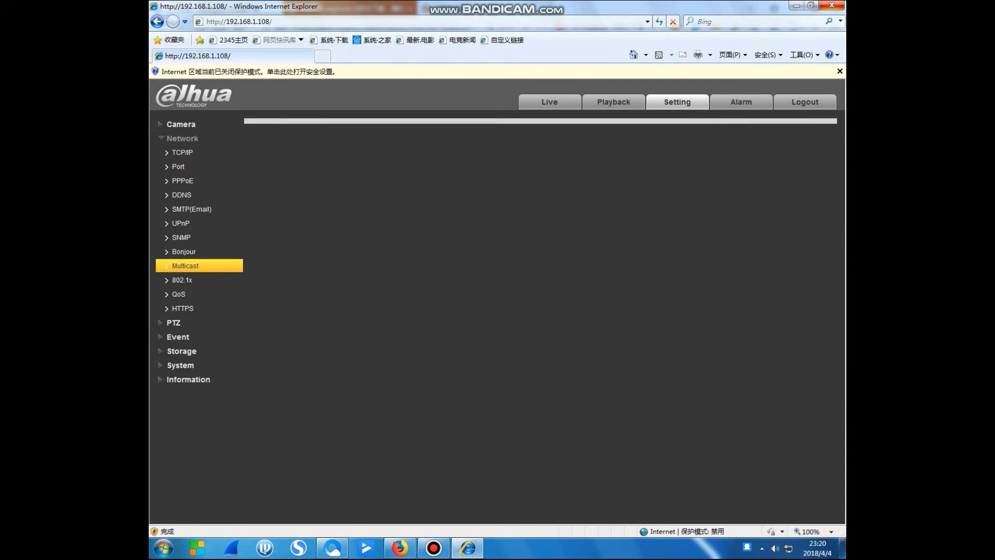
pyautogui.click(182, 280)
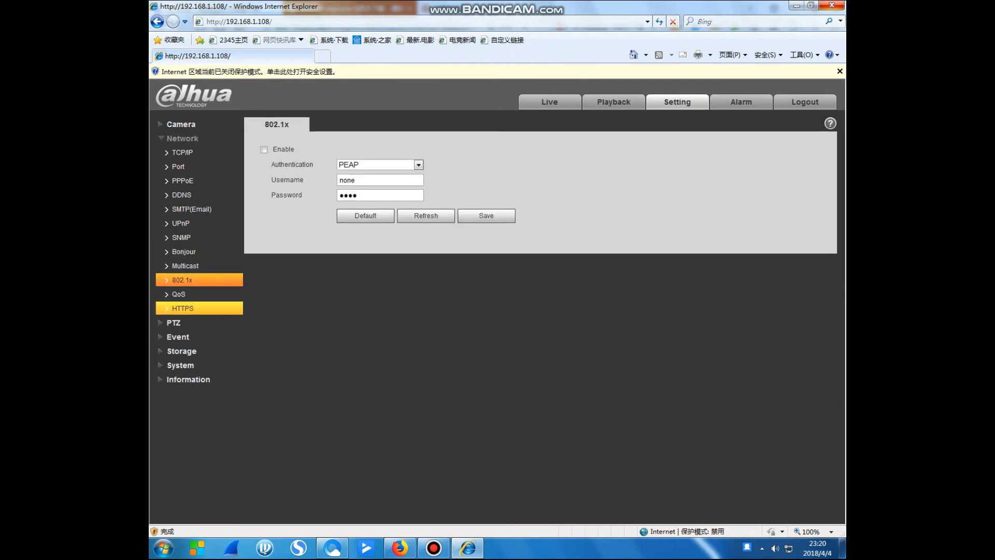
pyautogui.click(183, 308)
pyautogui.click(179, 294)
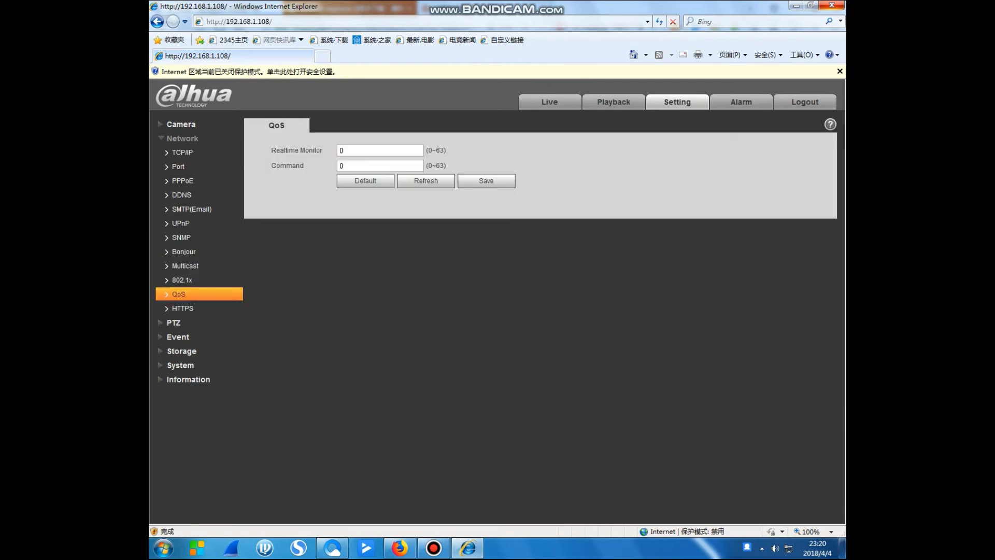
pyautogui.click(183, 138)
pyautogui.click(174, 152)
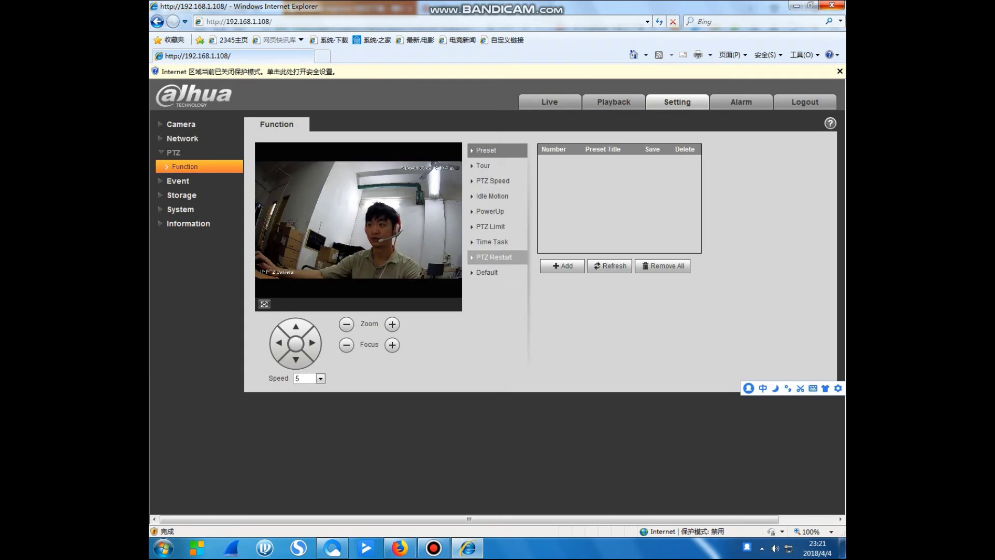
# Show the PTZ Restart option, then open Event Video Detection and expand the event list.
pyautogui.click(493, 257)
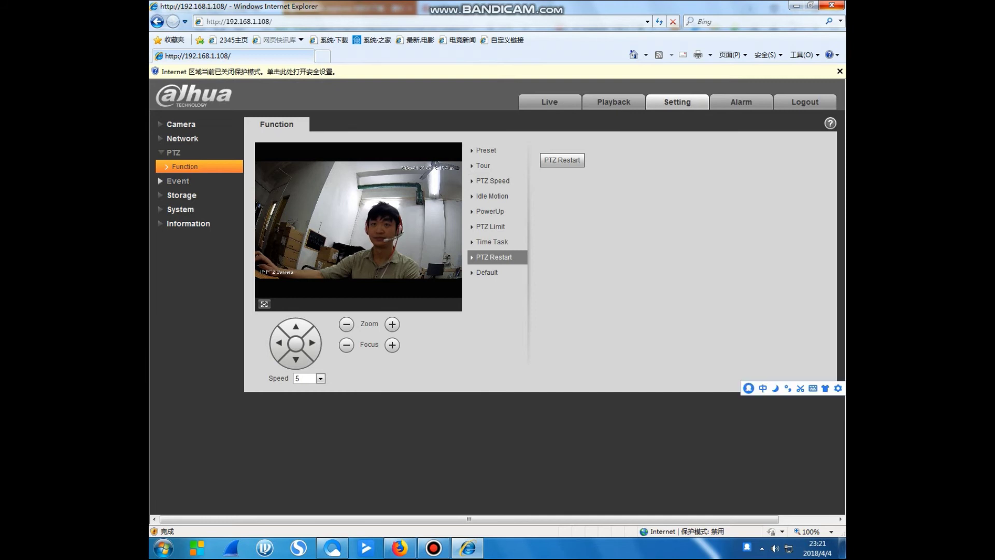
pyautogui.click(178, 181)
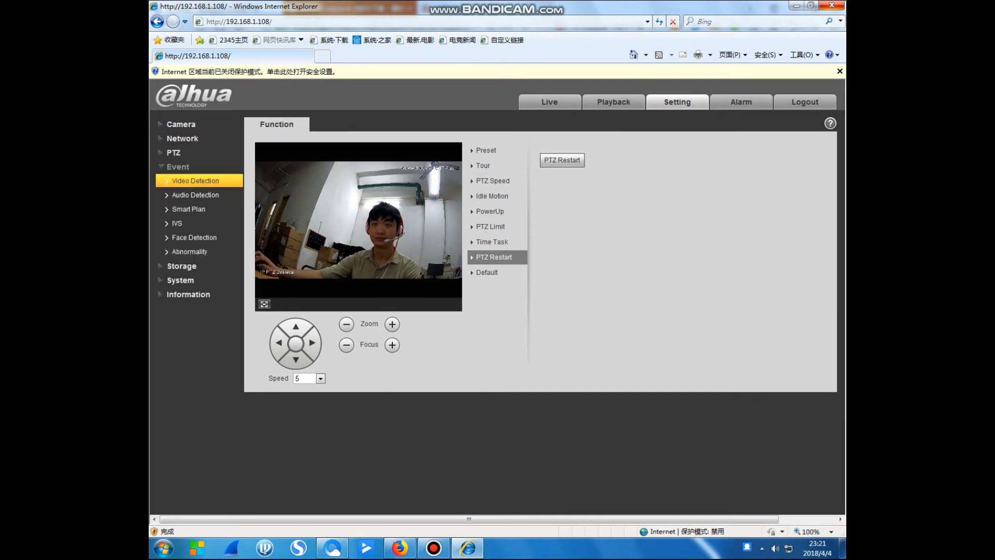
pyautogui.click(195, 195)
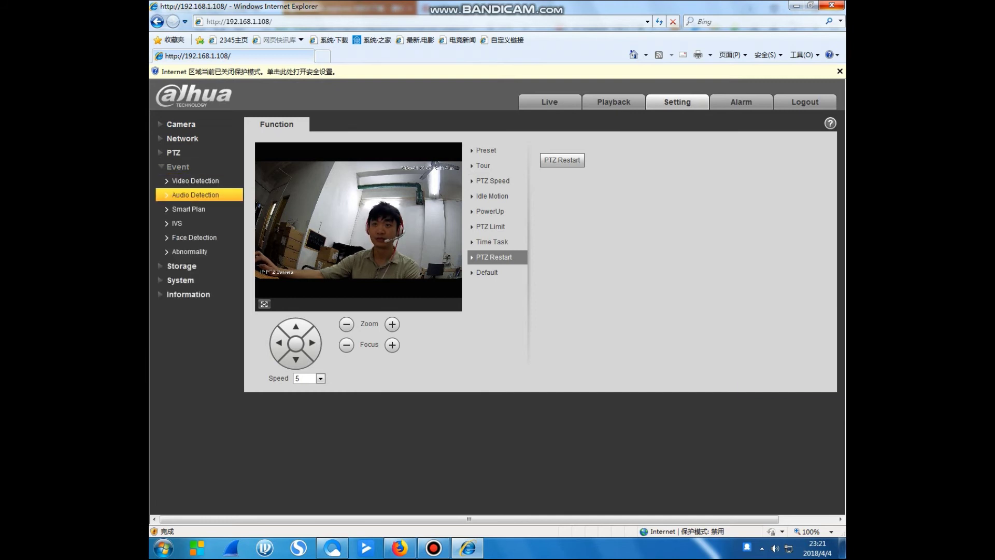
pyautogui.click(177, 222)
# Look over Motion Detection, Video Tamper, IVS and Smart Plan, ending on Face Detection.
pyautogui.click(196, 180)
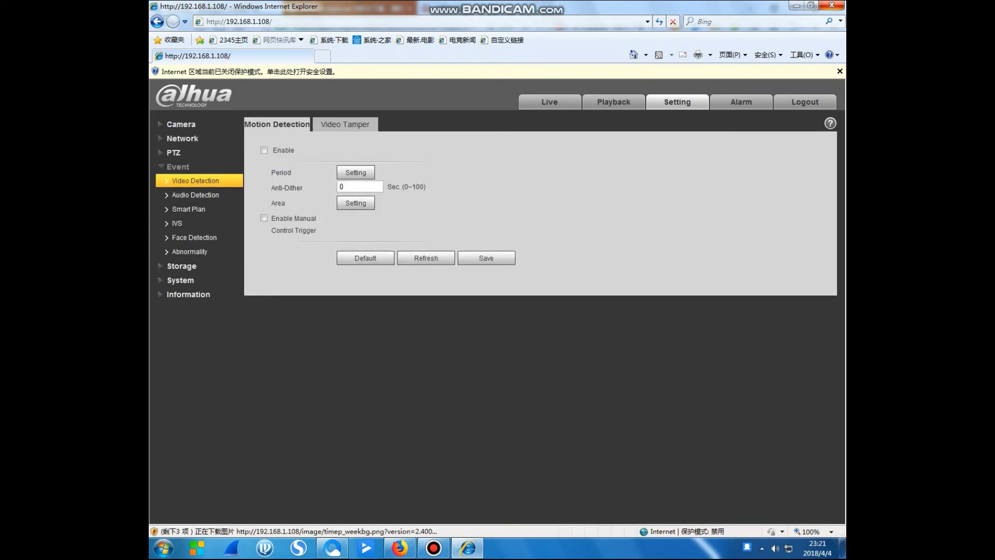
pyautogui.click(344, 124)
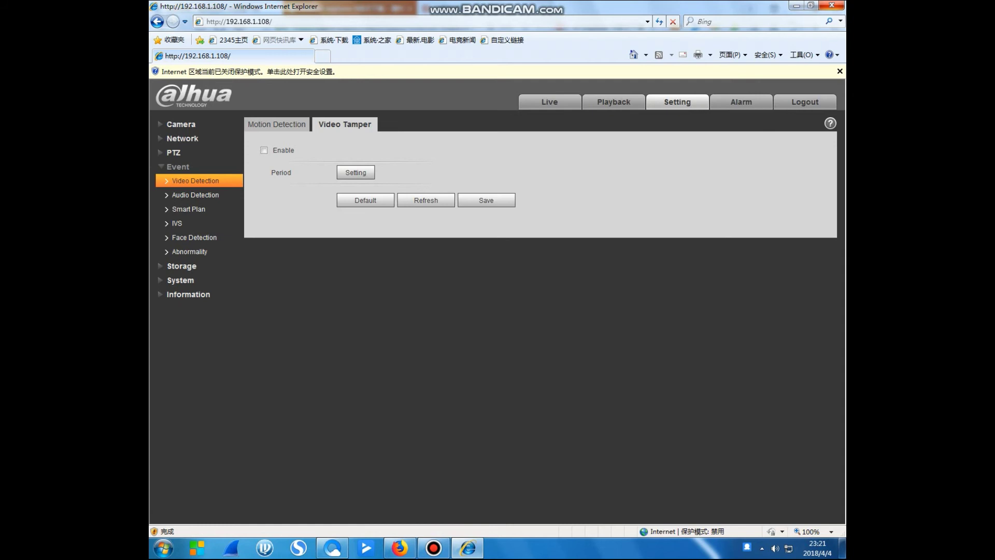
pyautogui.click(277, 125)
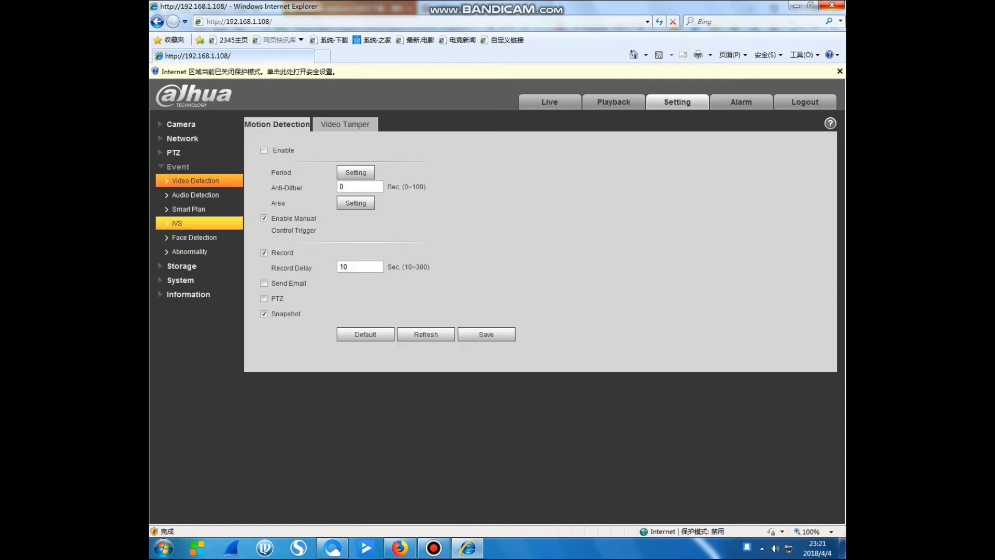
pyautogui.click(178, 222)
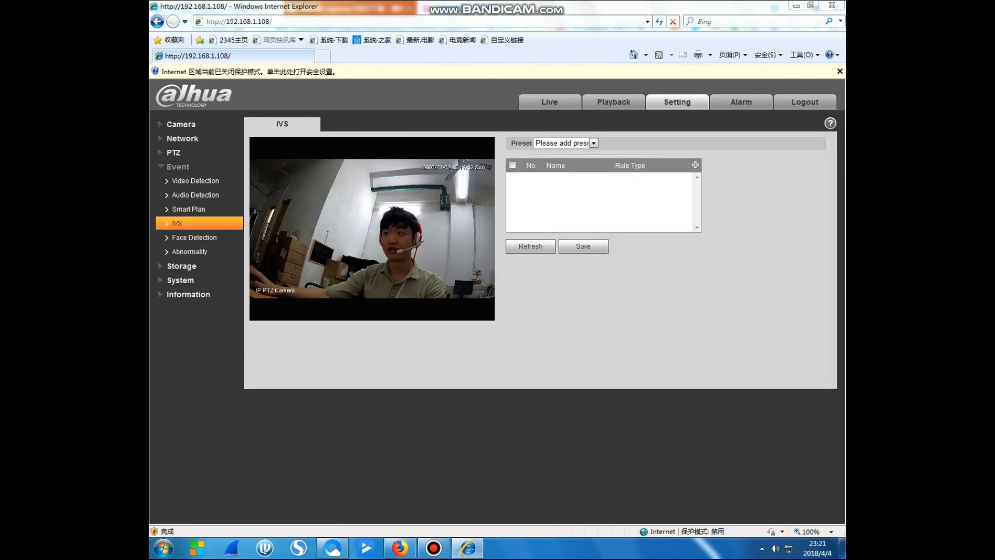
pyautogui.click(189, 209)
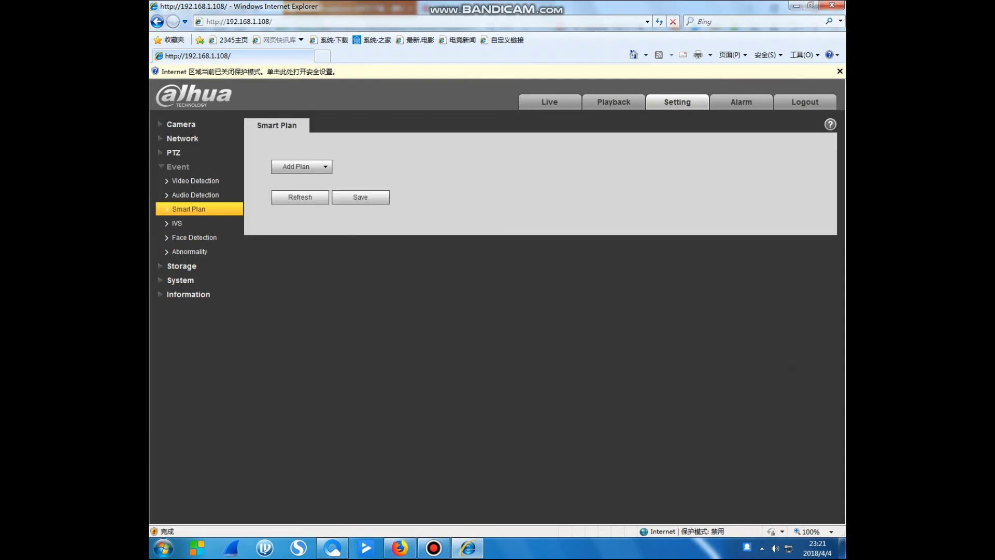
pyautogui.click(176, 223)
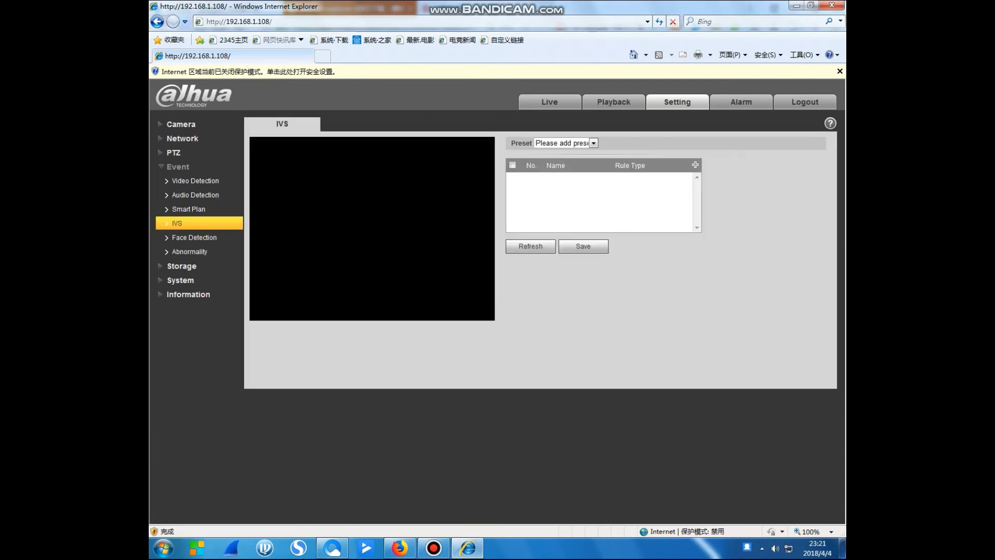
pyautogui.click(195, 237)
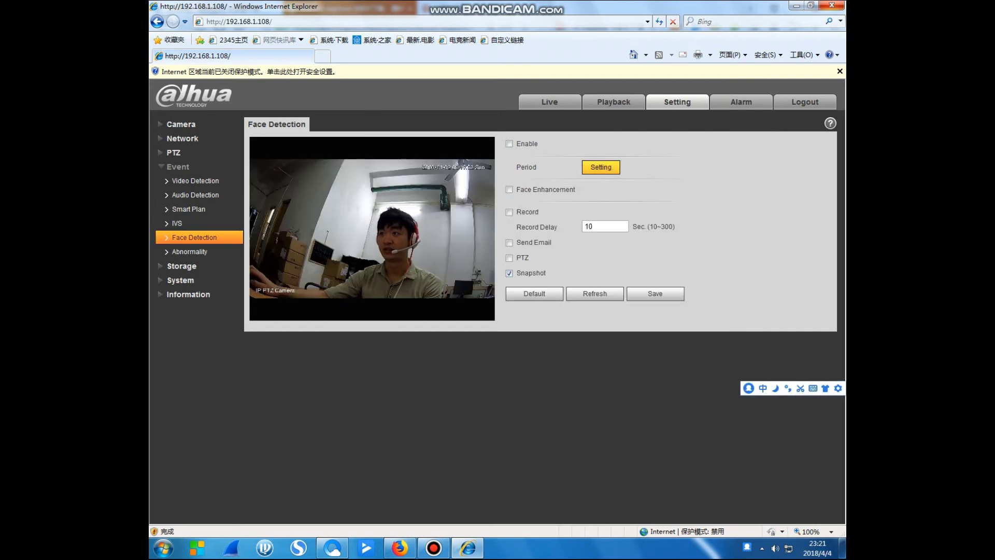
# Set Sunday's Period1 face detection time to 02:00:00–12:59:59 and close the schedule.
pyautogui.click(601, 167)
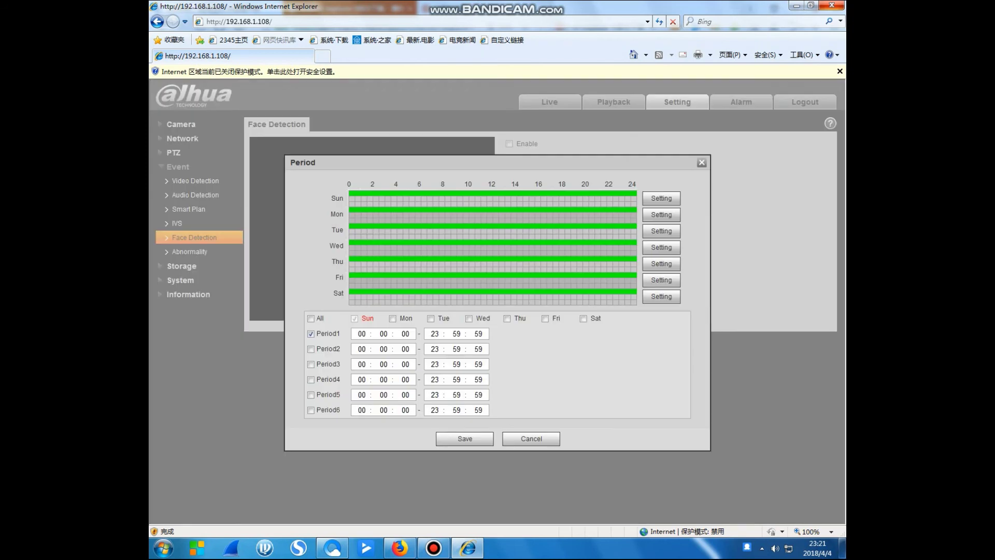
pyautogui.doubleClick(362, 334)
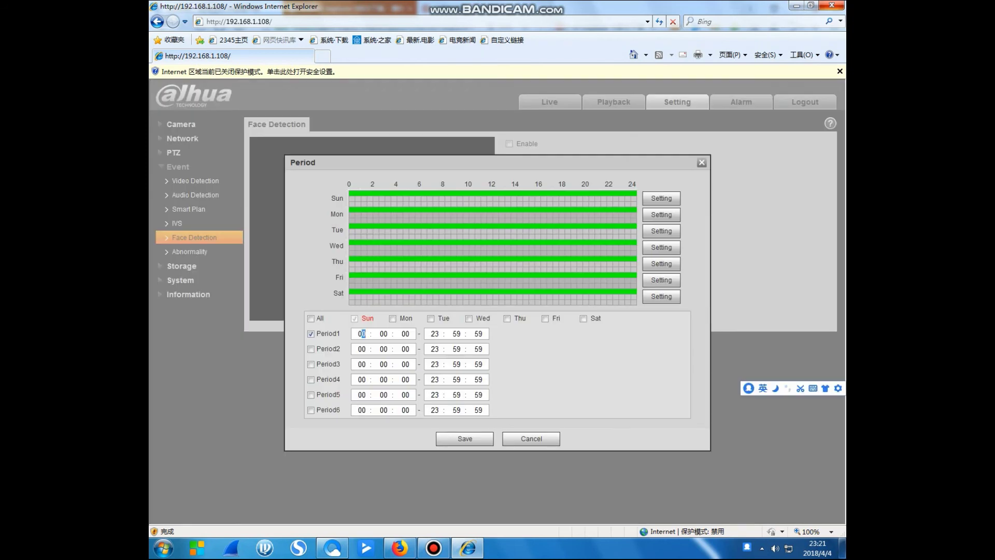
pyautogui.write('02')
pyautogui.click(435, 333)
pyautogui.write('1259')
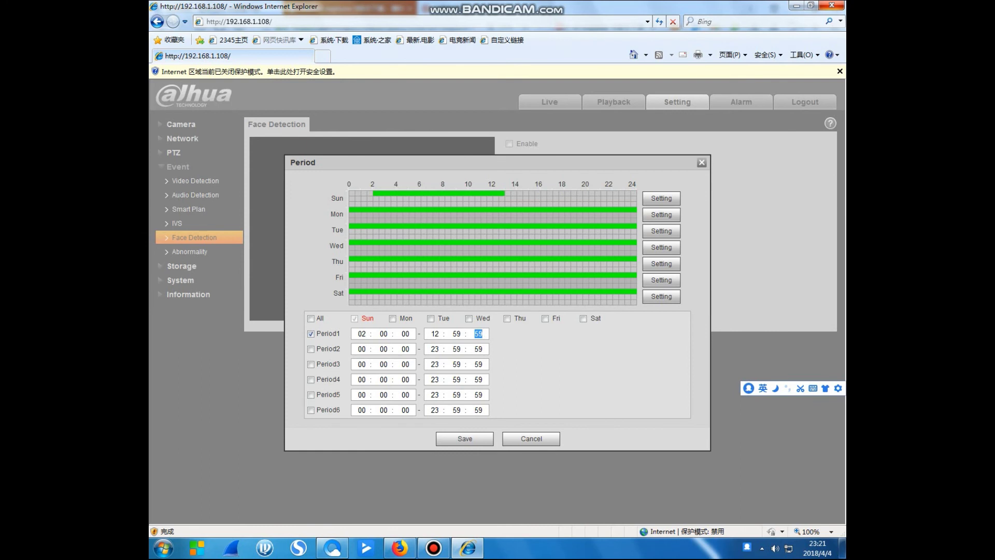
pyautogui.click(465, 438)
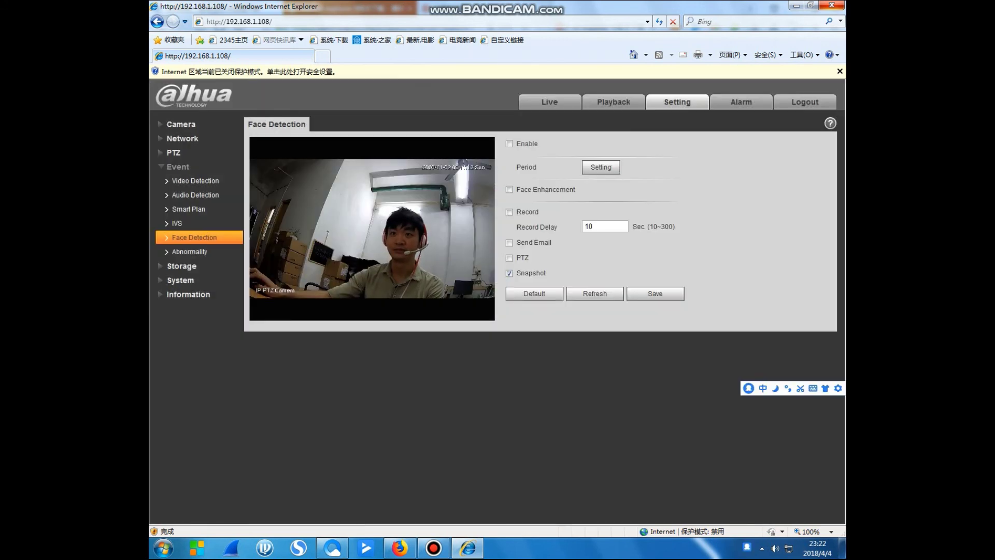
# Review the Abnormality Network and SD Card options, keeping No SD Card as the event type.
pyautogui.click(190, 251)
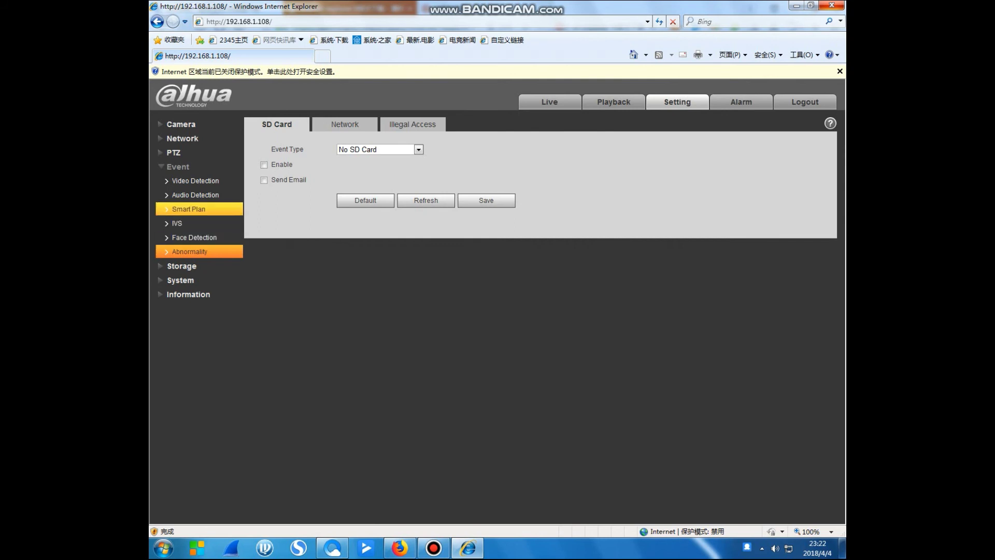
pyautogui.click(344, 124)
pyautogui.click(277, 123)
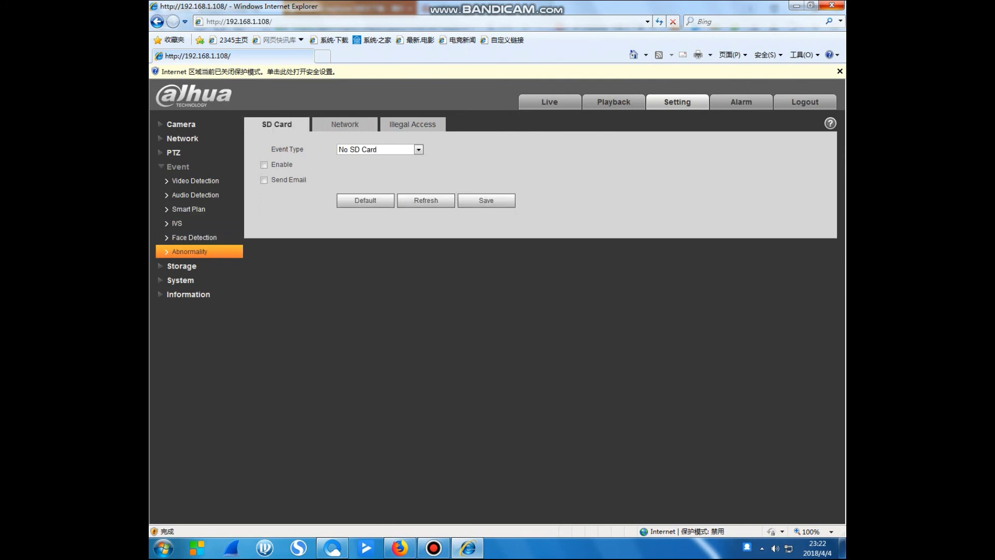
pyautogui.click(418, 149)
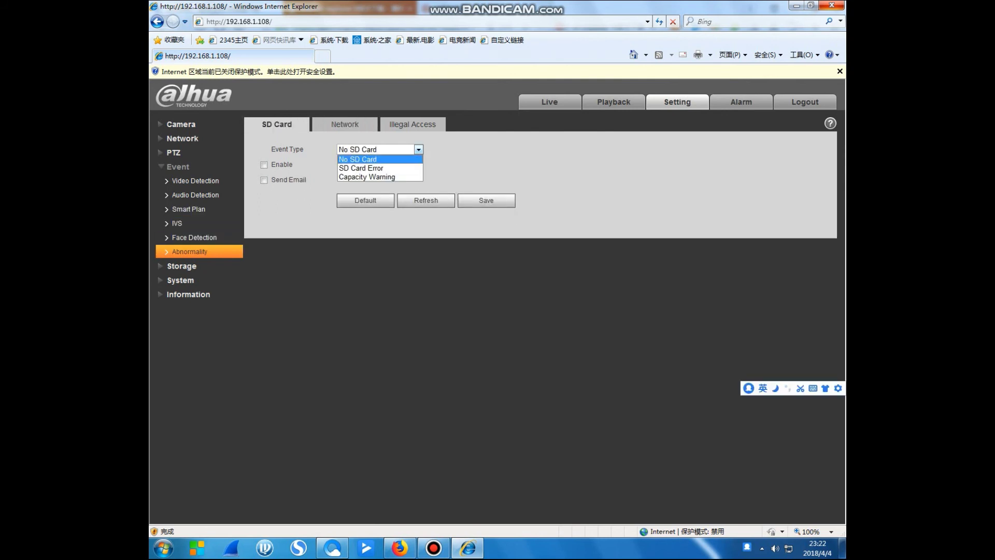
pyautogui.click(363, 157)
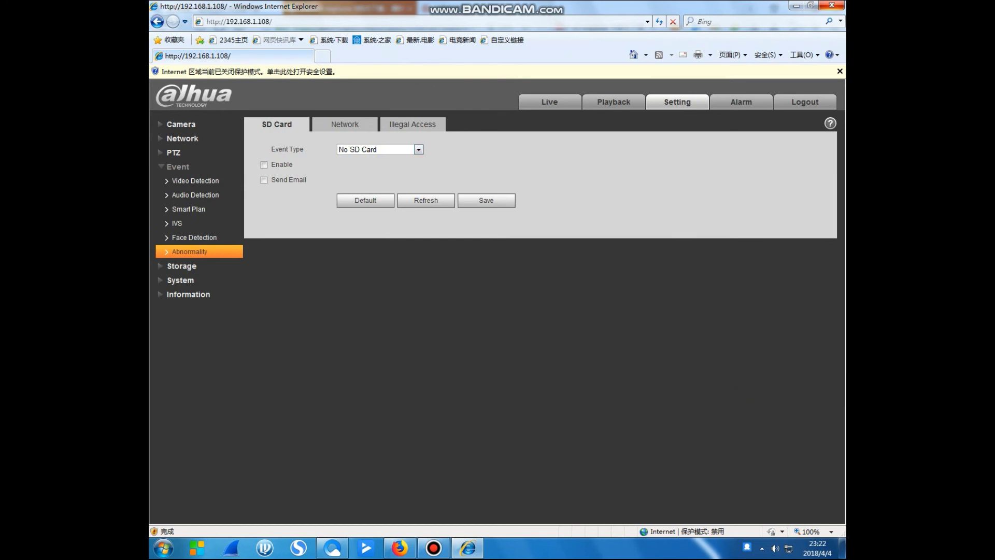
# Bring up the Storage recording schedule page.
pyautogui.click(182, 266)
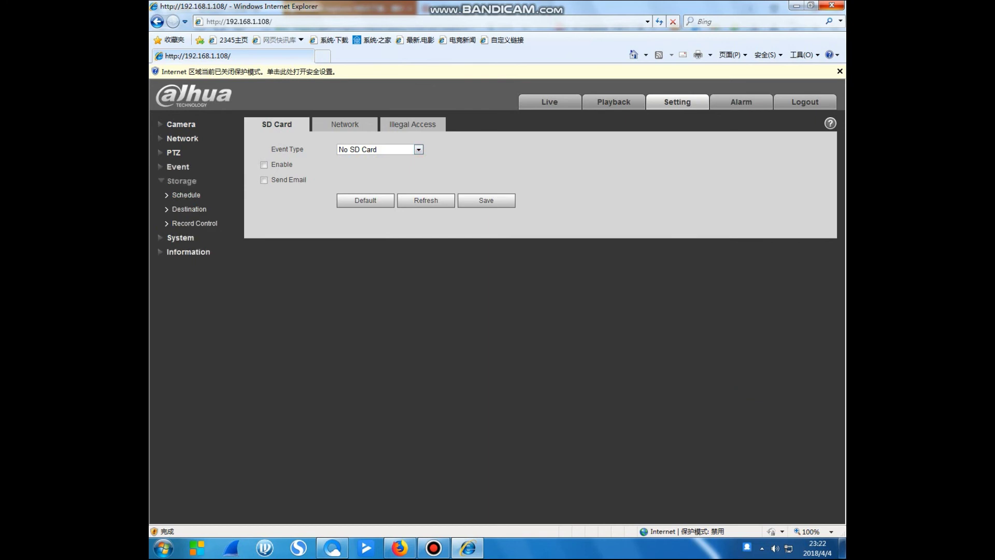
pyautogui.click(189, 208)
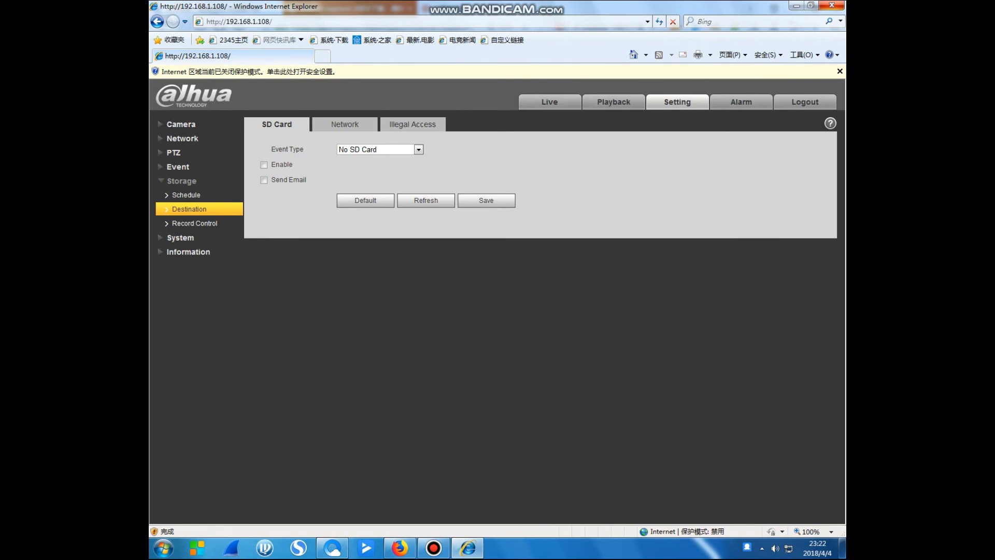
pyautogui.click(186, 195)
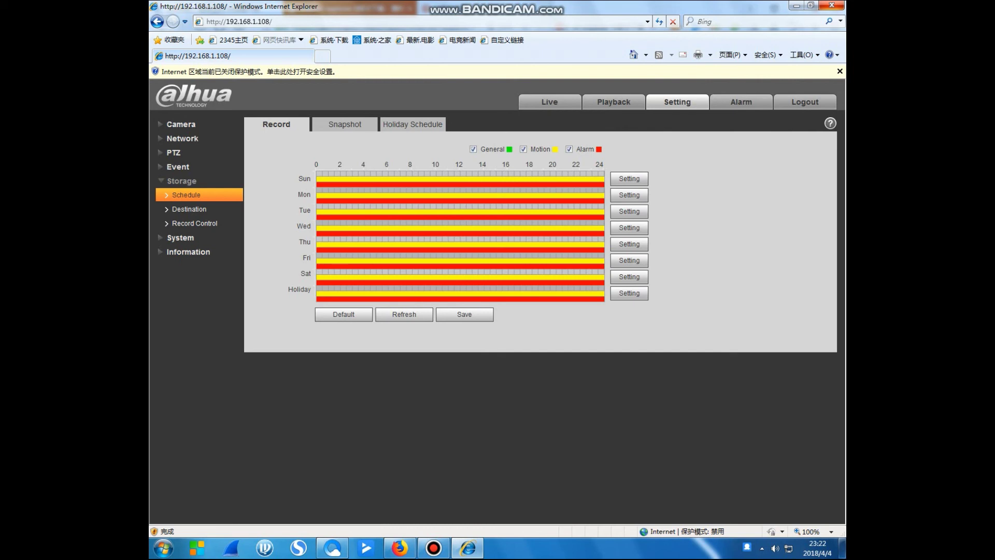
# Look through the Safety, Upgrade and Version pages, finishing on System General.
pyautogui.click(181, 238)
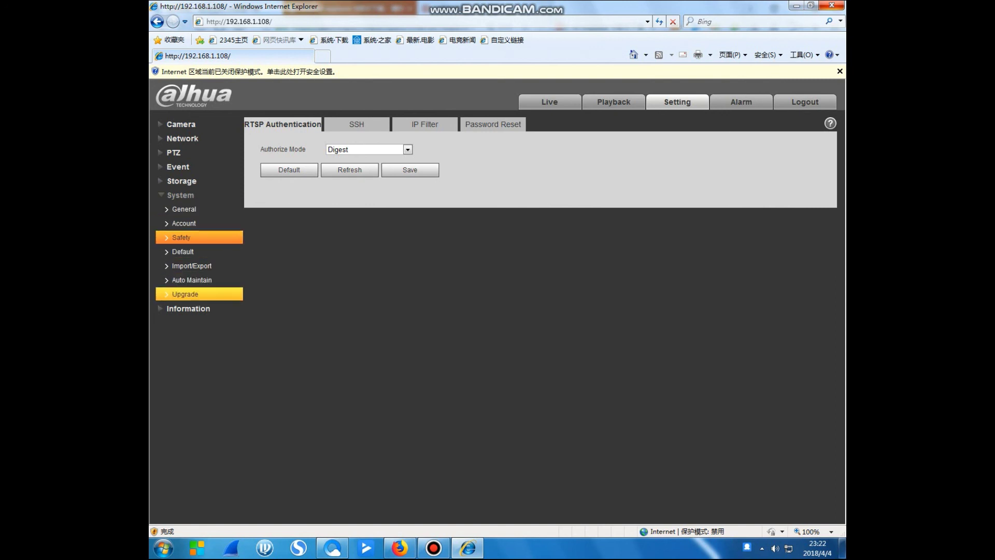
pyautogui.click(185, 294)
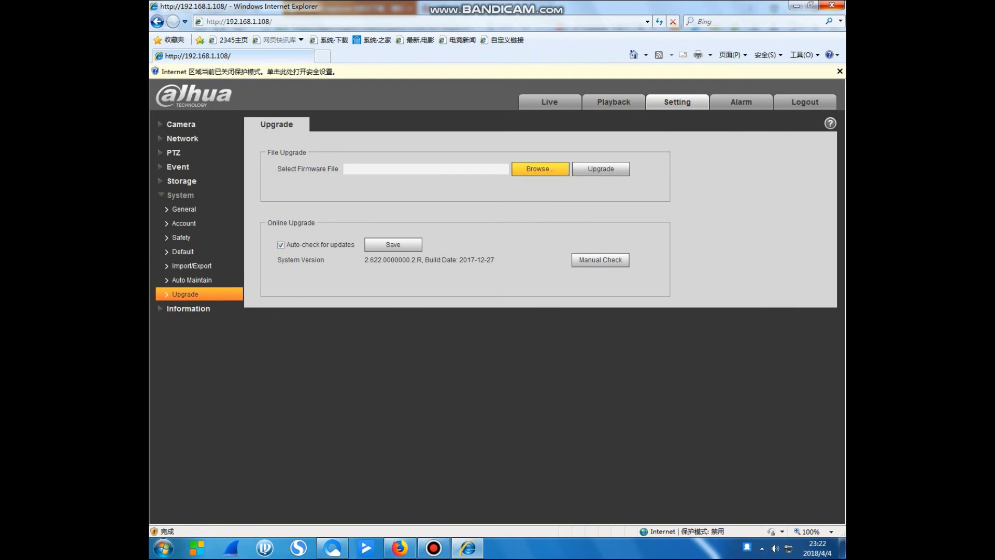
pyautogui.click(188, 309)
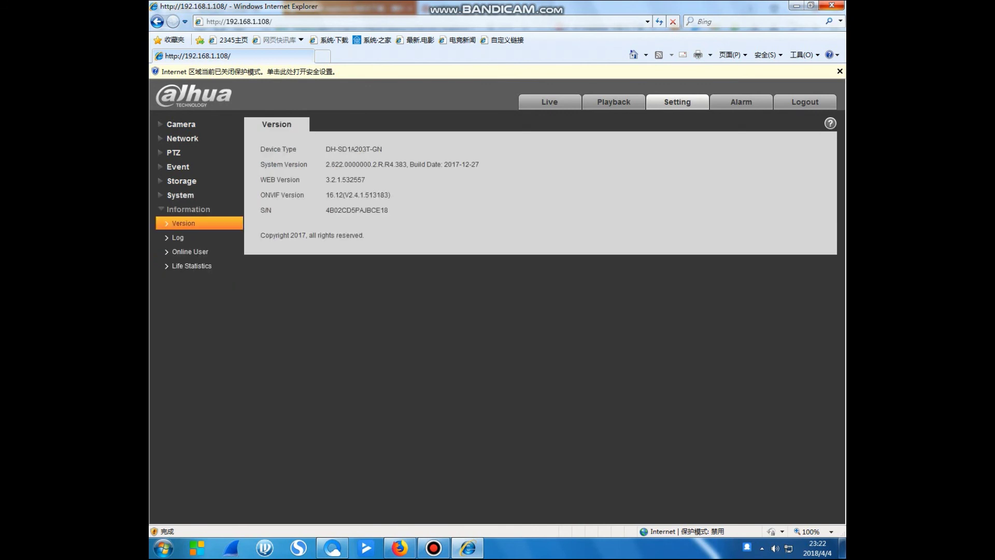
pyautogui.click(180, 195)
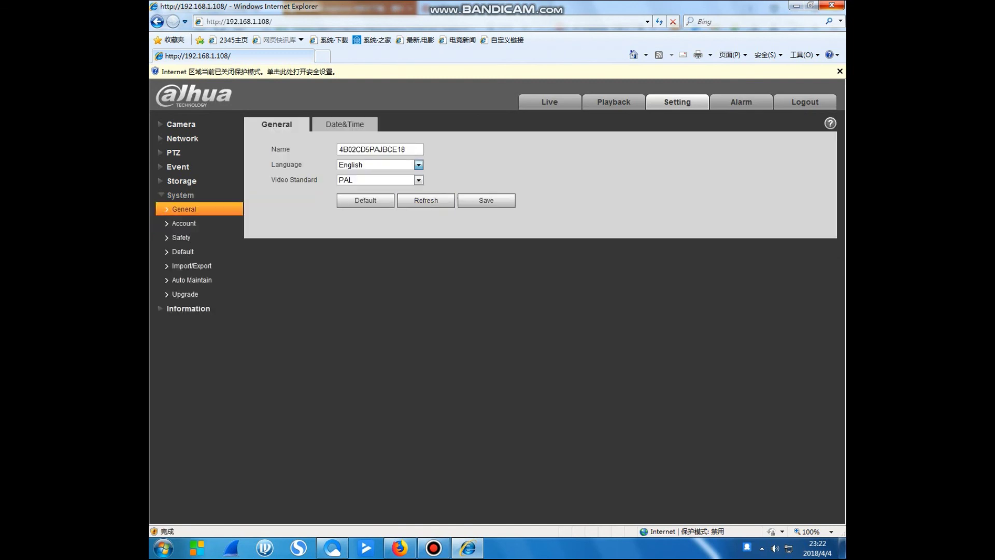
# Keep English as the language, view the video standard choices, then go to System Default.
pyautogui.click(418, 165)
pyautogui.click(351, 175)
pyautogui.click(418, 180)
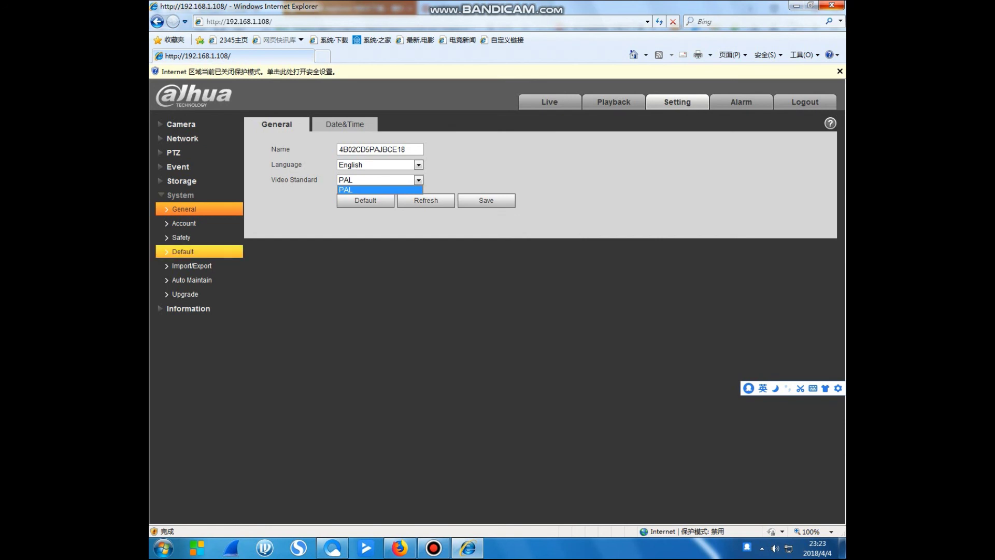
pyautogui.click(183, 252)
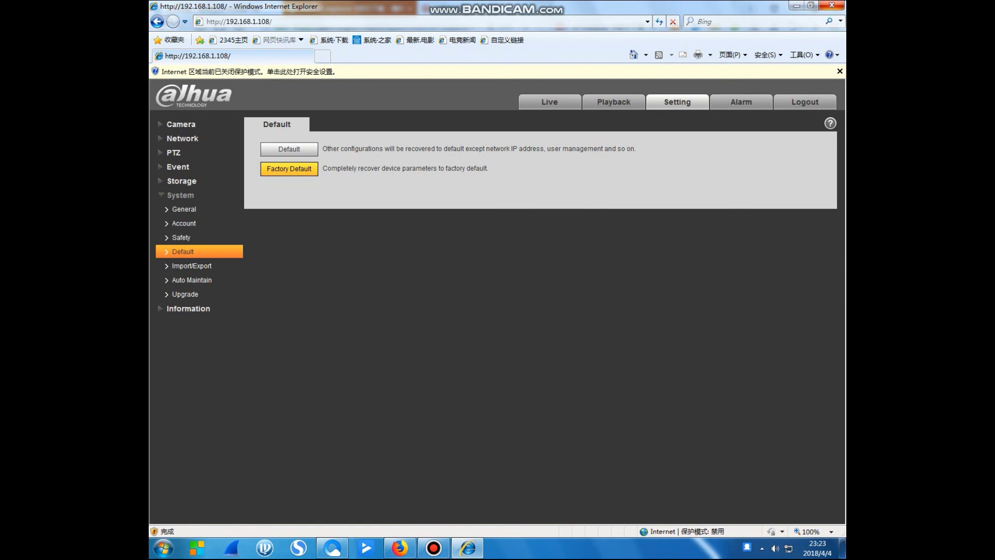
# Start a Factory Default reset and confirm it with the admin account password.
pyautogui.click(289, 169)
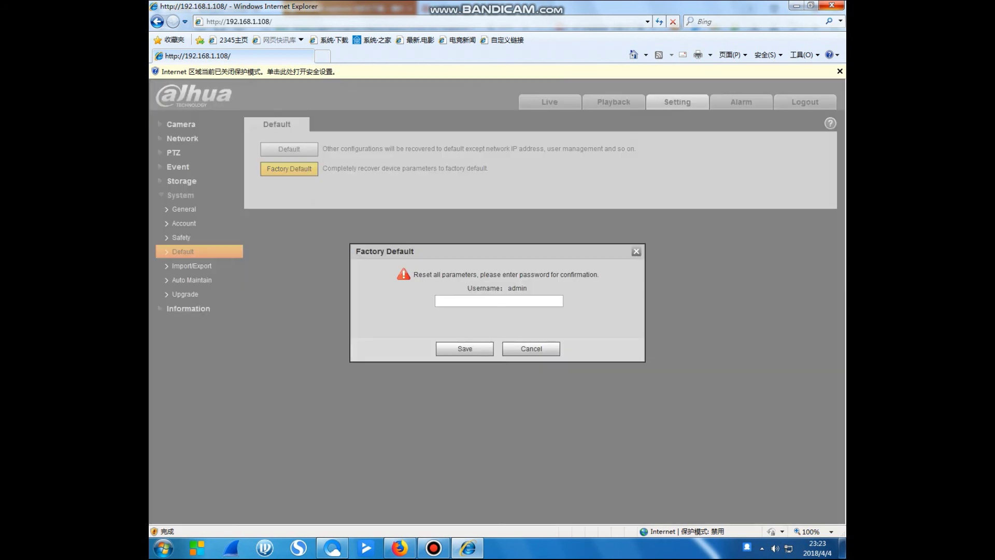
pyautogui.click(499, 300)
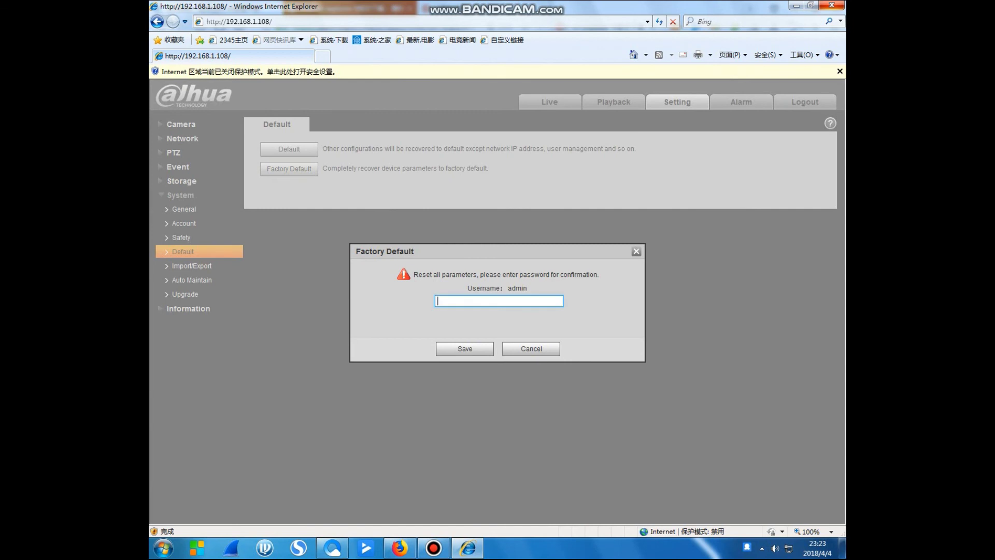
pyautogui.write('admin123')
pyautogui.click(465, 348)
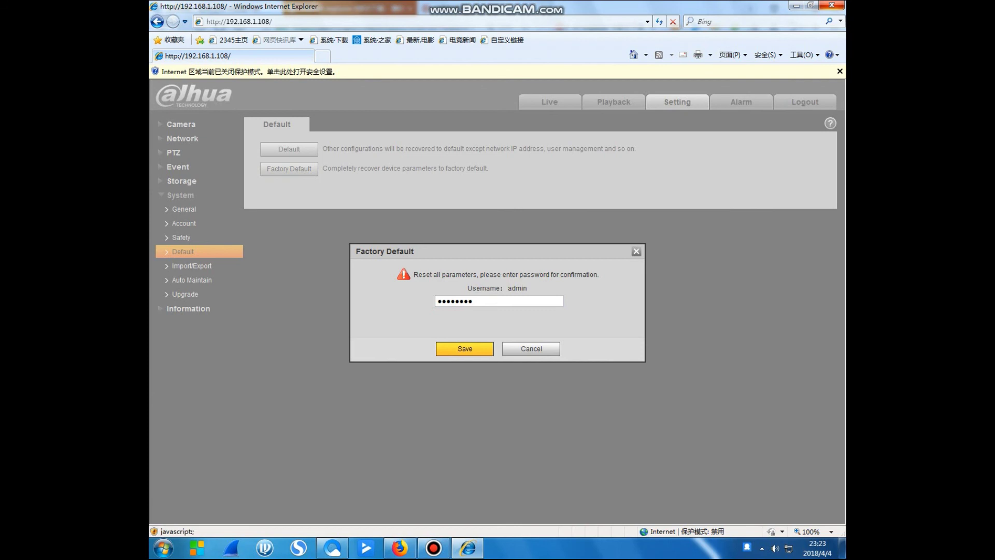